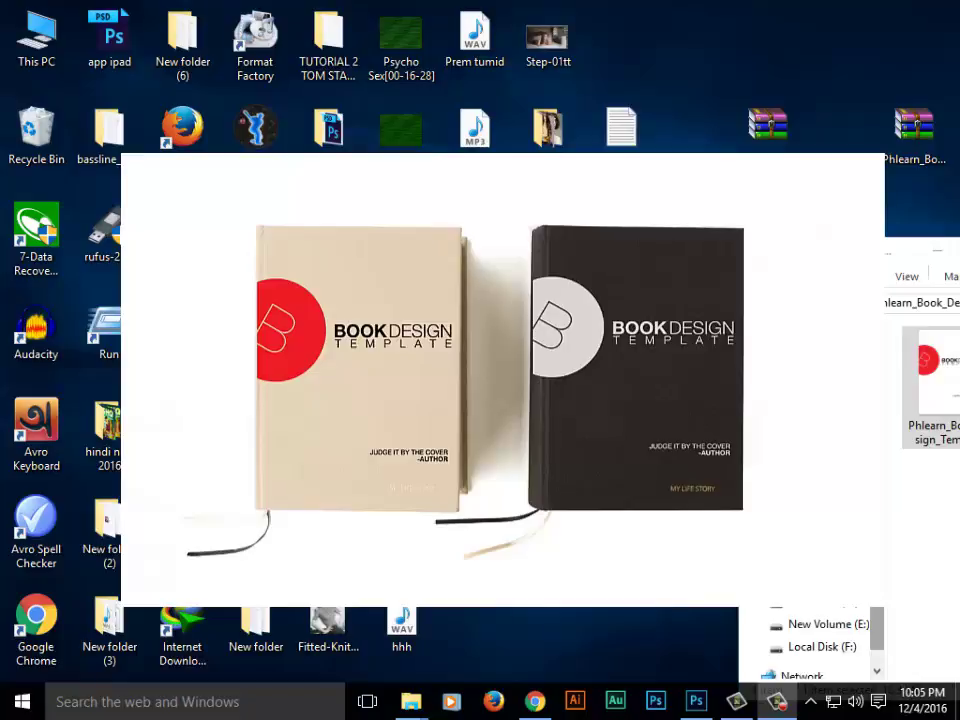
Create a new blank white document 2000 × 2800 pixels via File > New
click(692, 702)
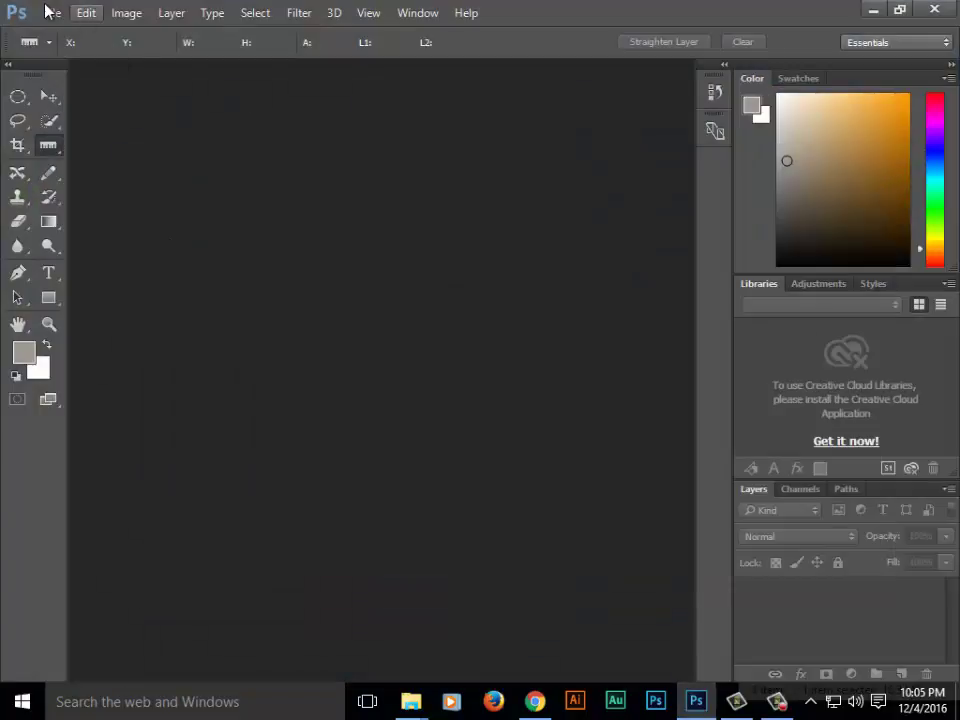
click(47, 12)
click(50, 32)
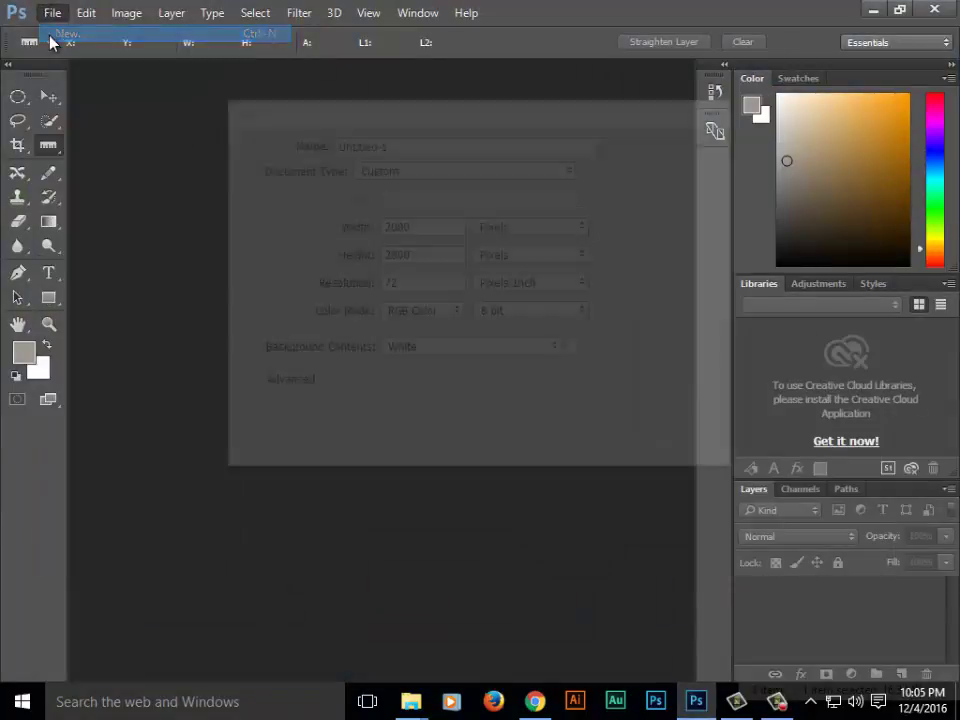
click(418, 227)
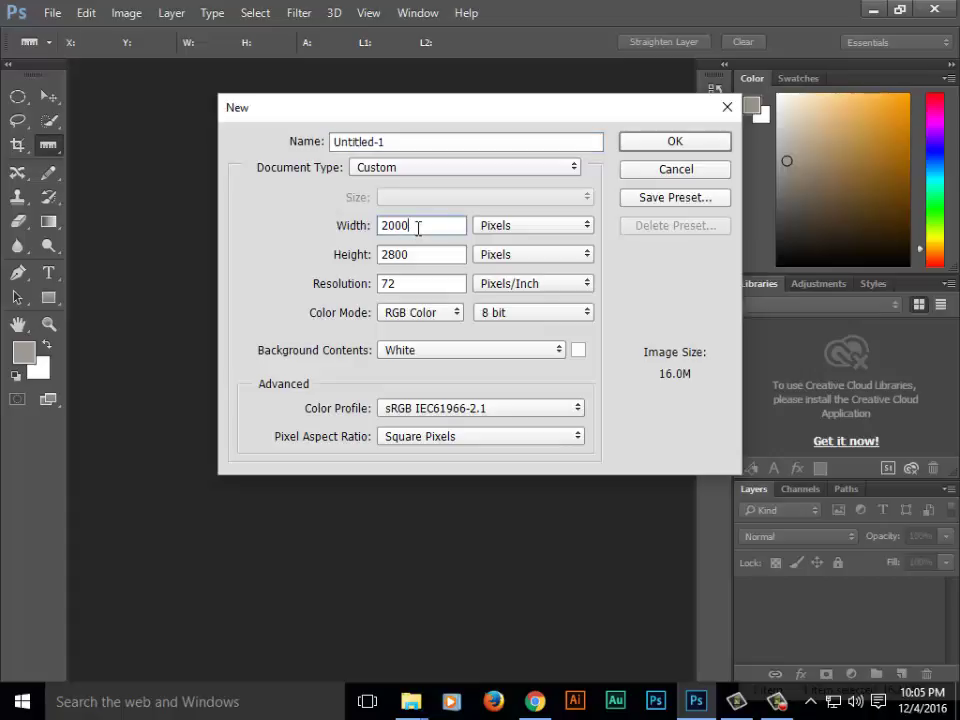
click(420, 251)
key(BackSpace)
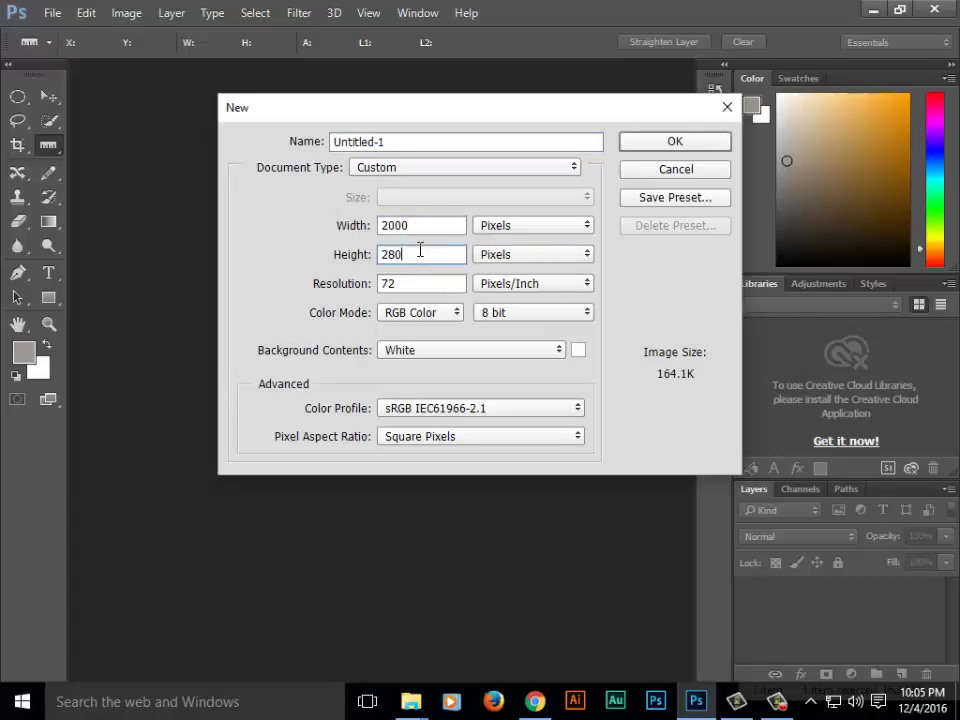
text(00)
click(662, 141)
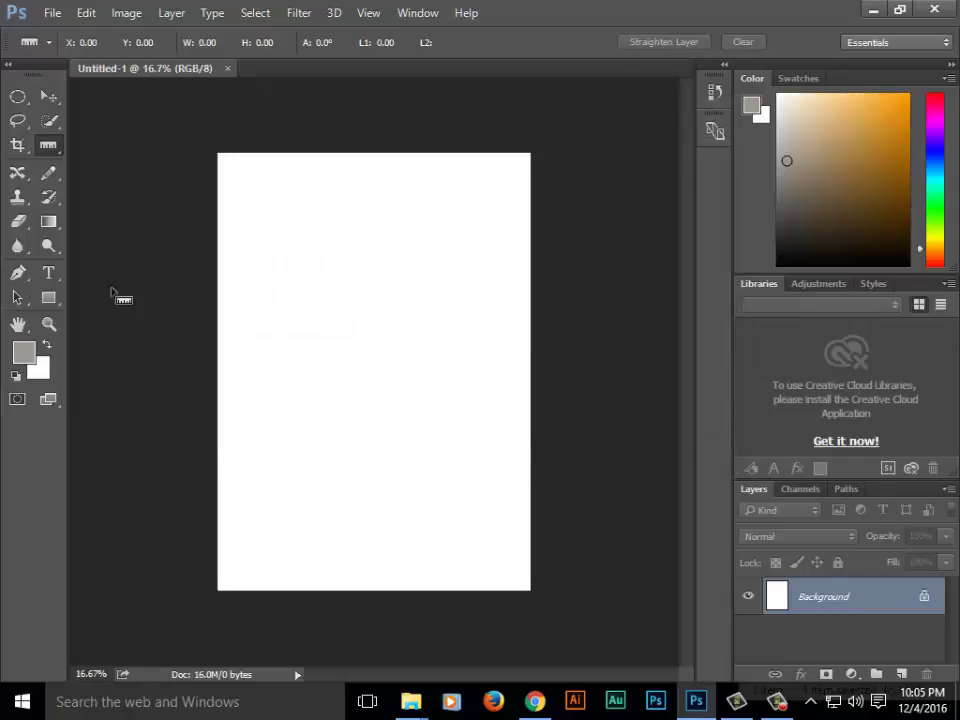
Crop a thin strip off the canvas bottom and unlock the Background into Layer 0
click(17, 144)
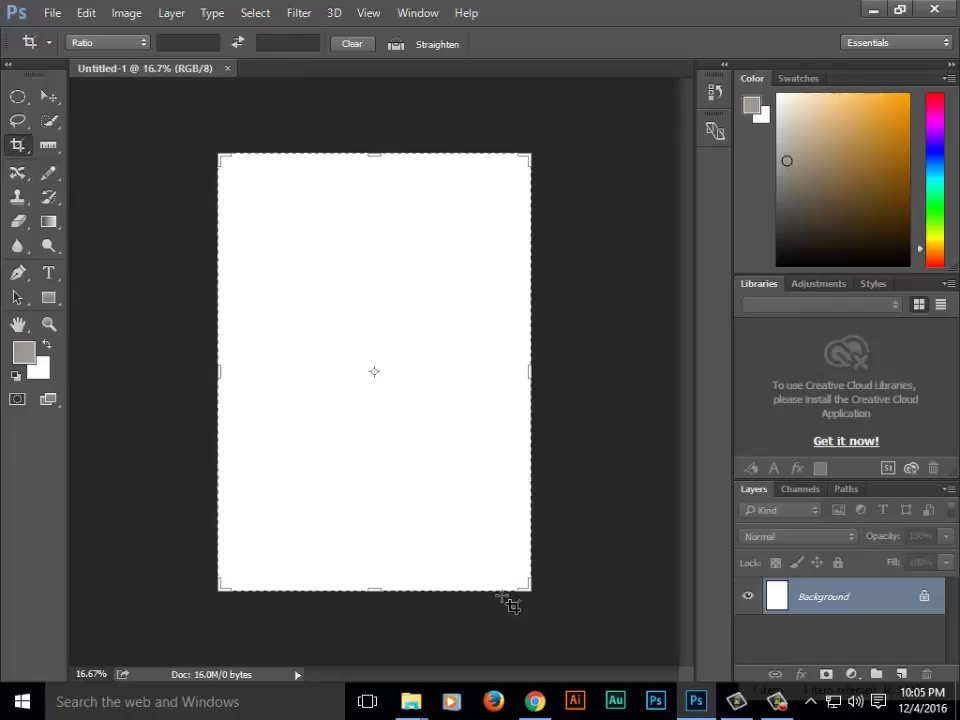
drag(530, 592, 529, 580)
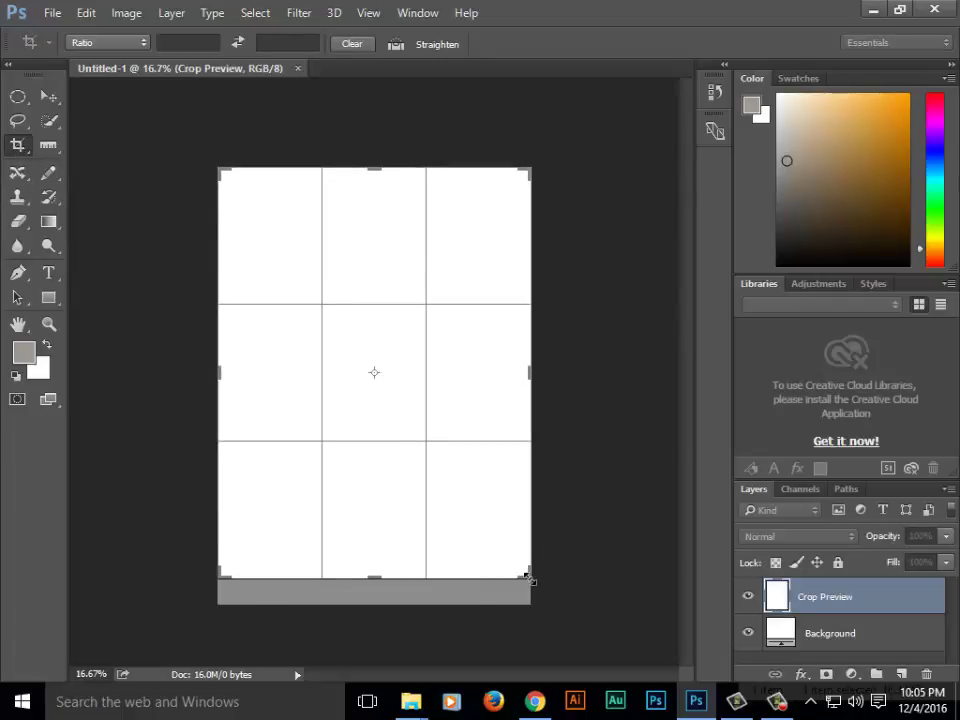
key(Return)
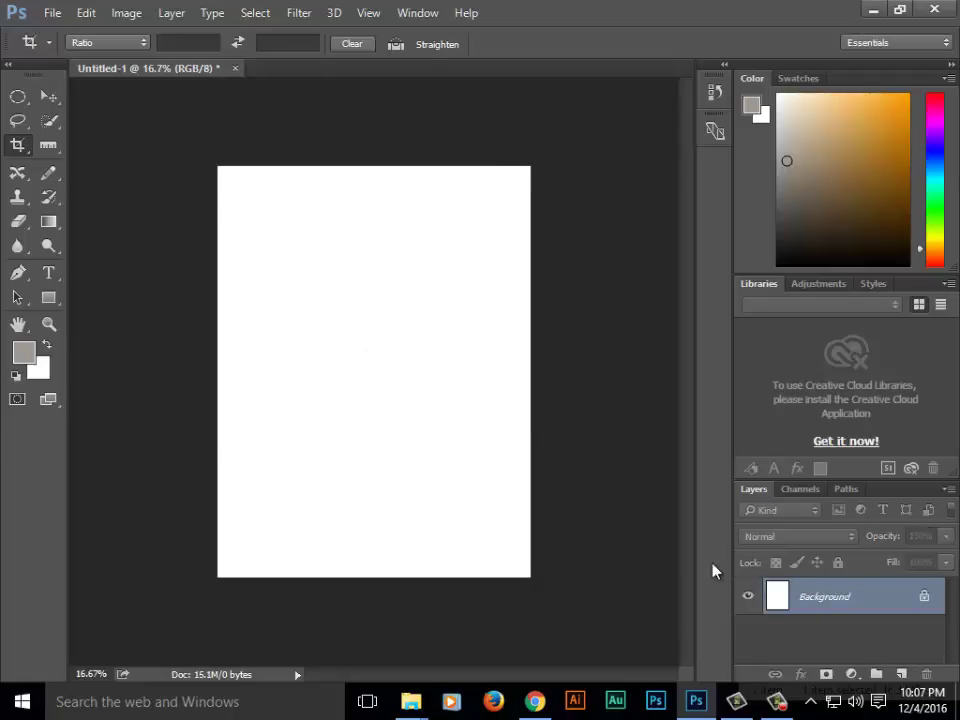
click(925, 600)
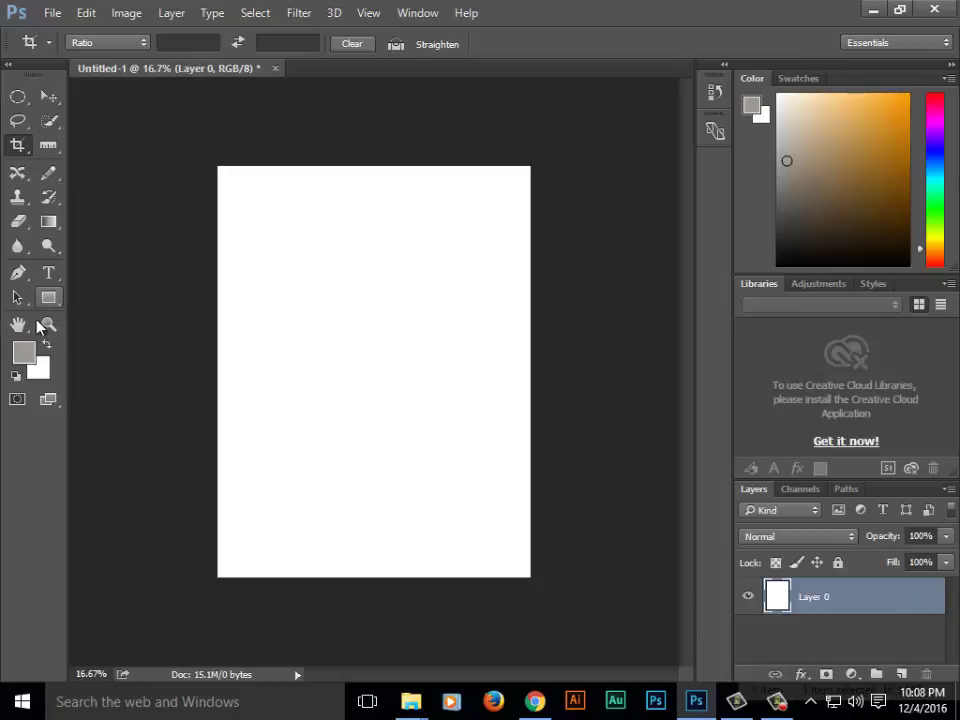
Set the foreground colour to black
click(24, 353)
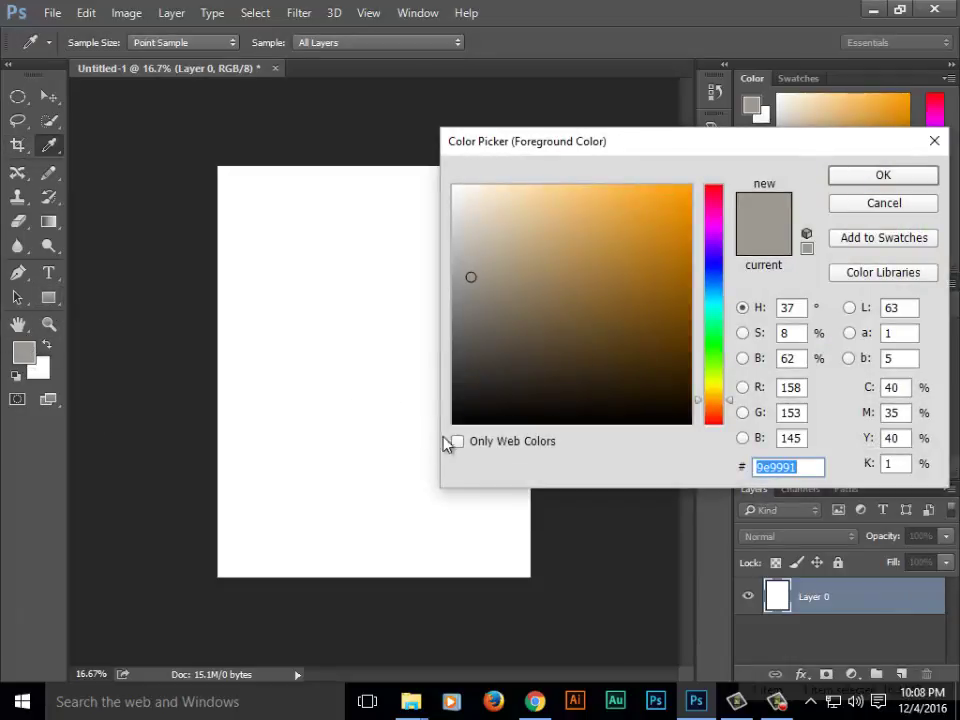
click(460, 421)
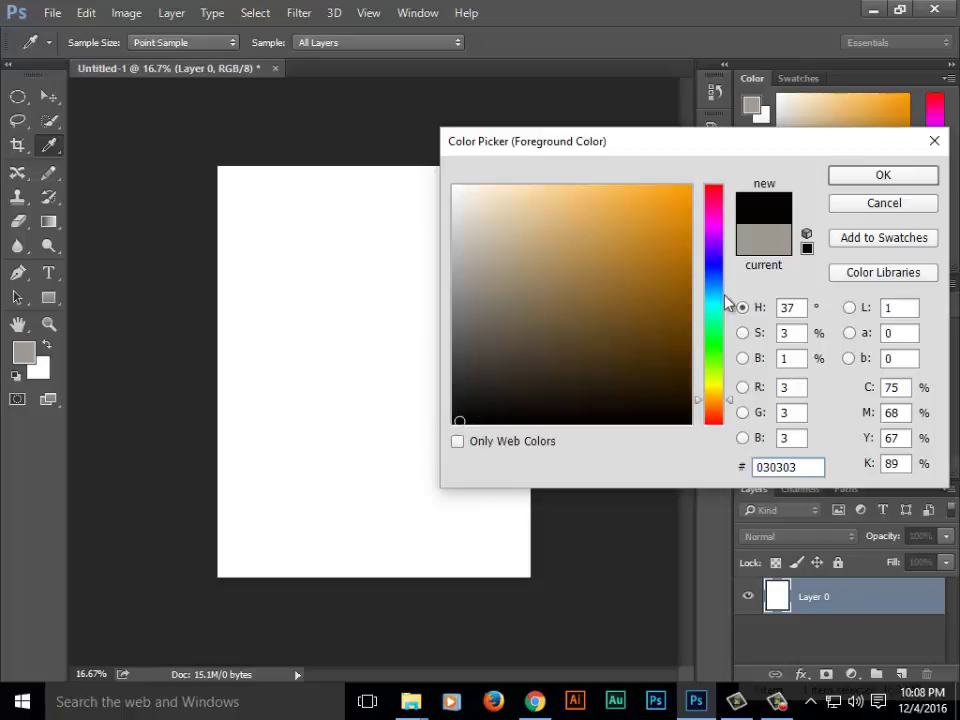
click(903, 183)
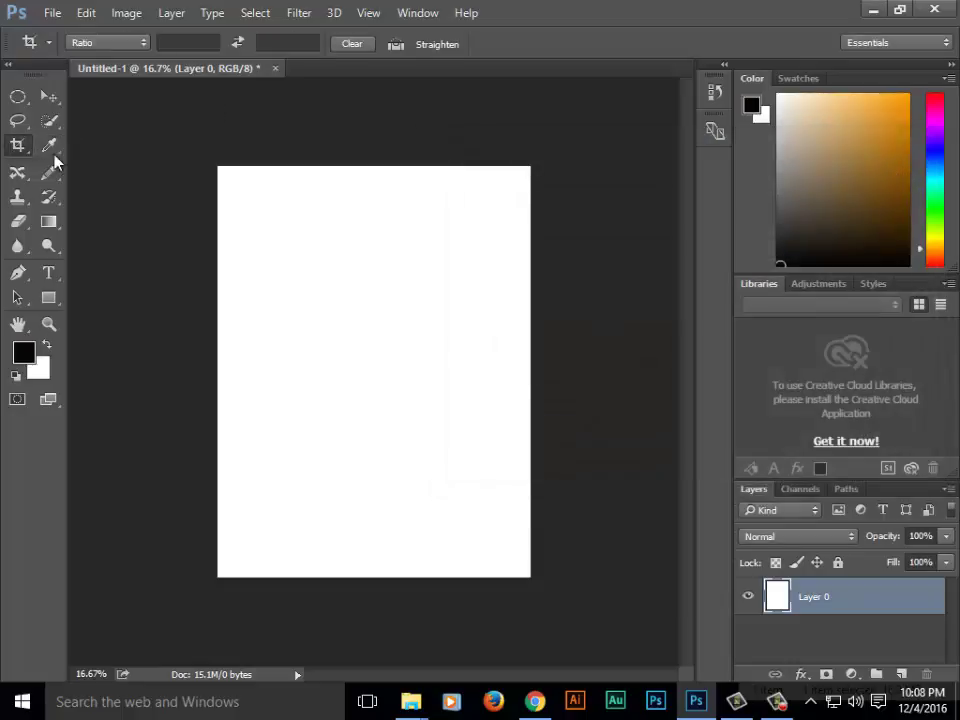
Draw a circle in the page's upper-left area with the Ellipse Tool
click(48, 297)
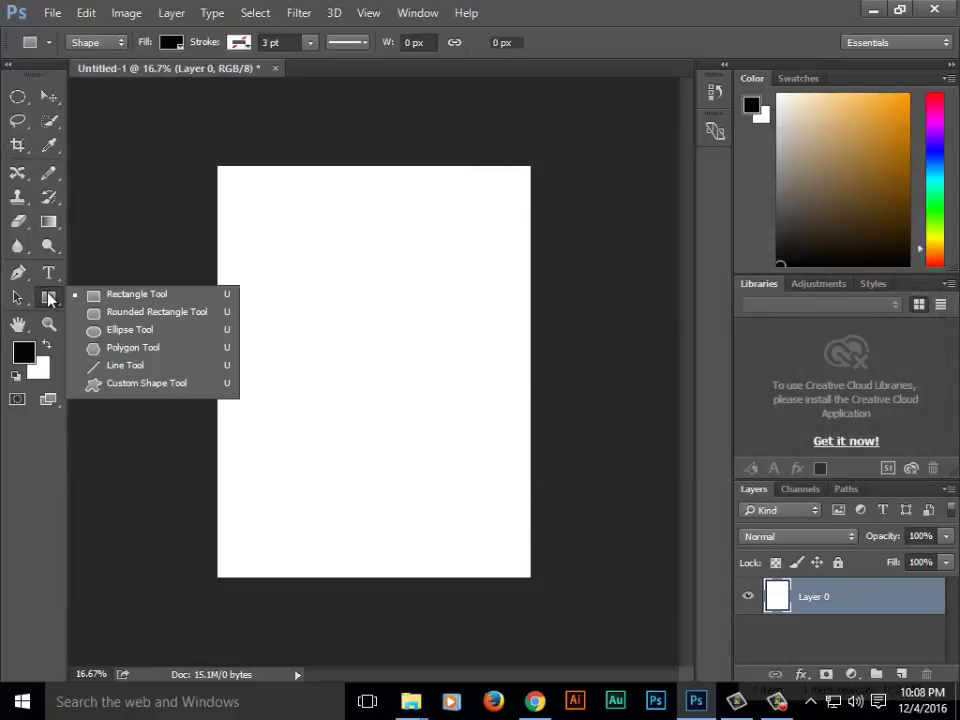
click(95, 329)
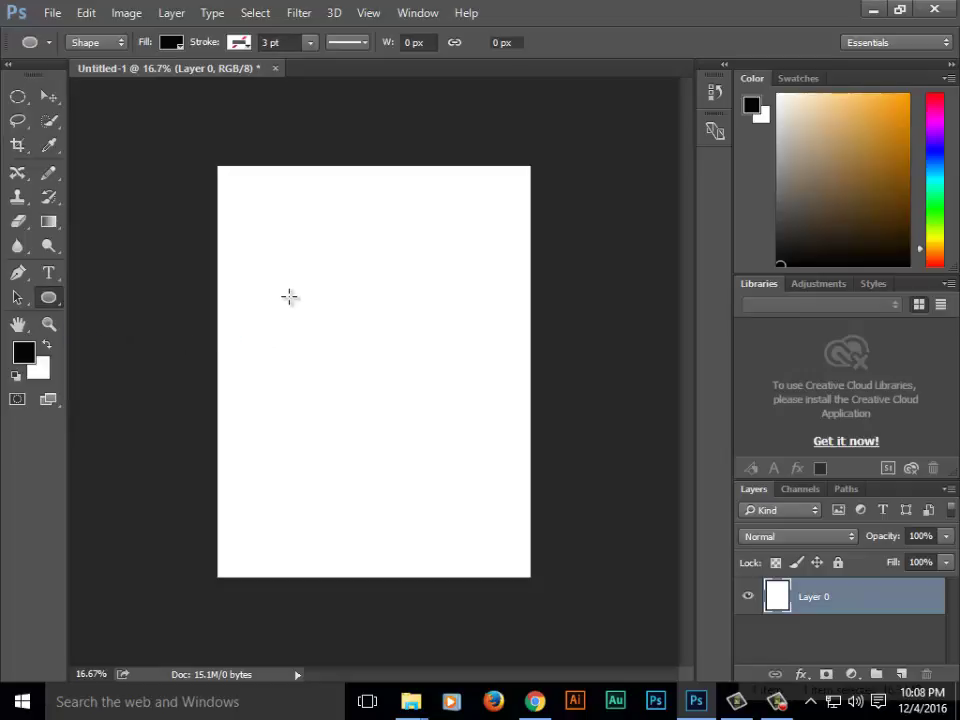
drag(275, 285, 392, 399)
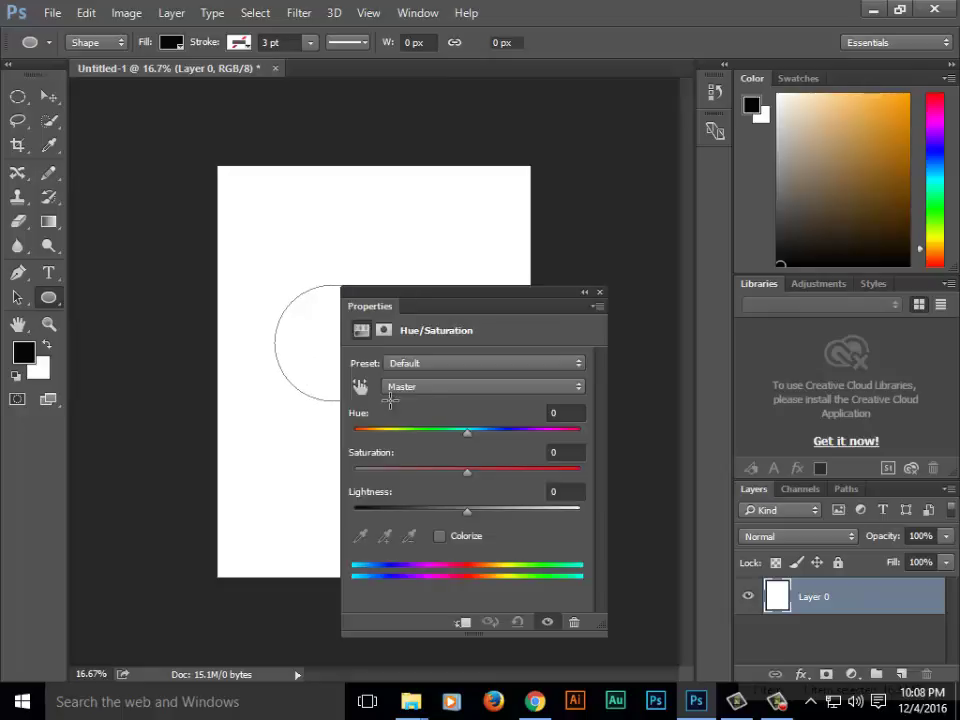
click(599, 292)
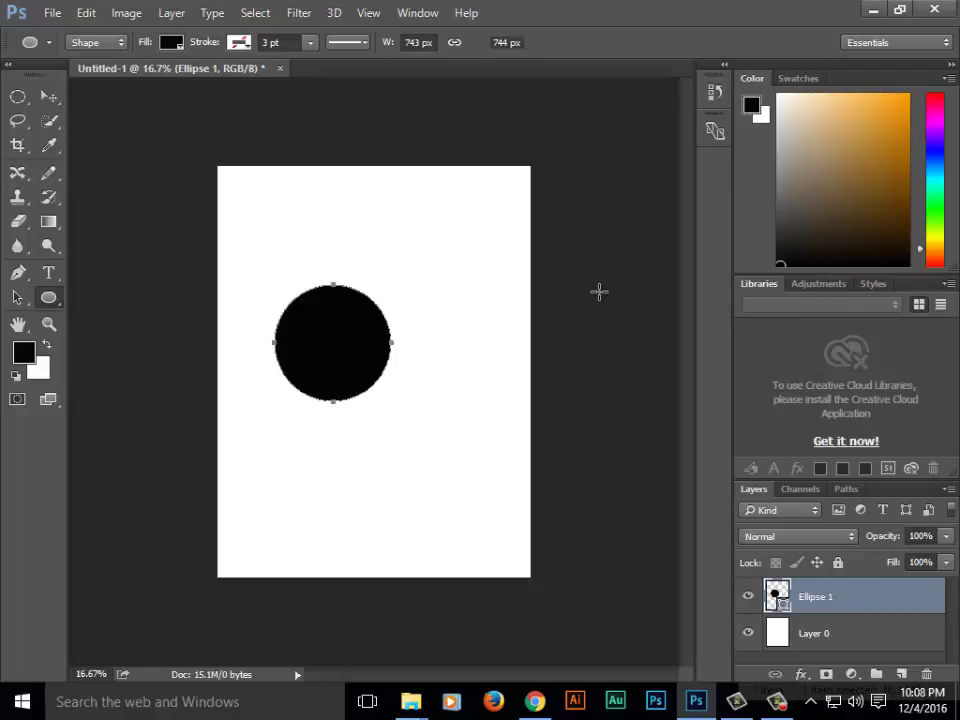
click(45, 104)
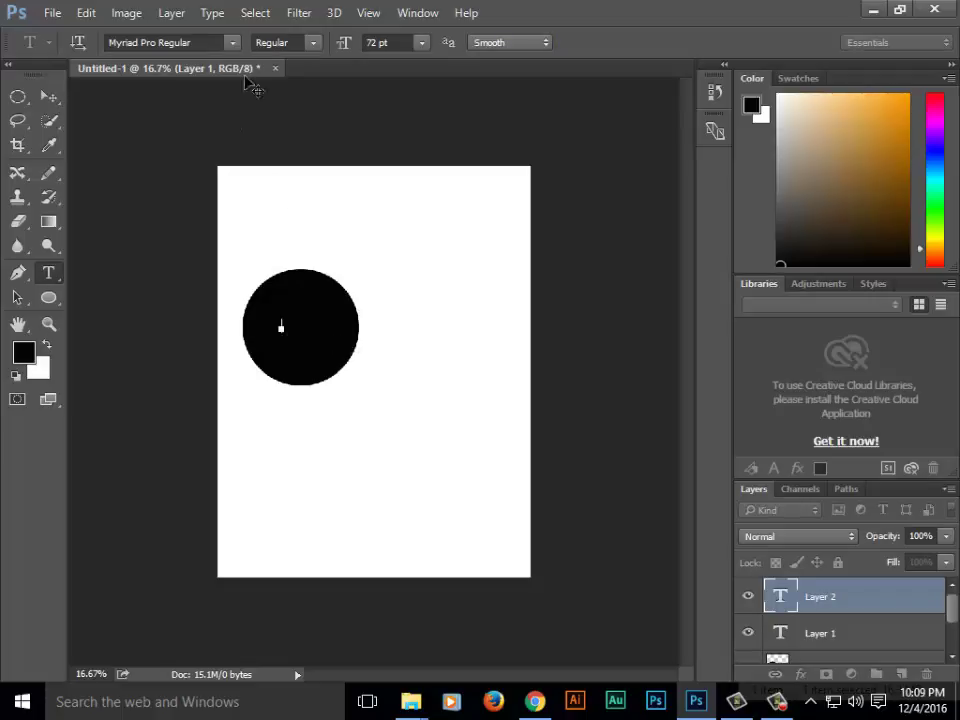
Set the text inside the circle to Lato Black at 68 pt
click(232, 44)
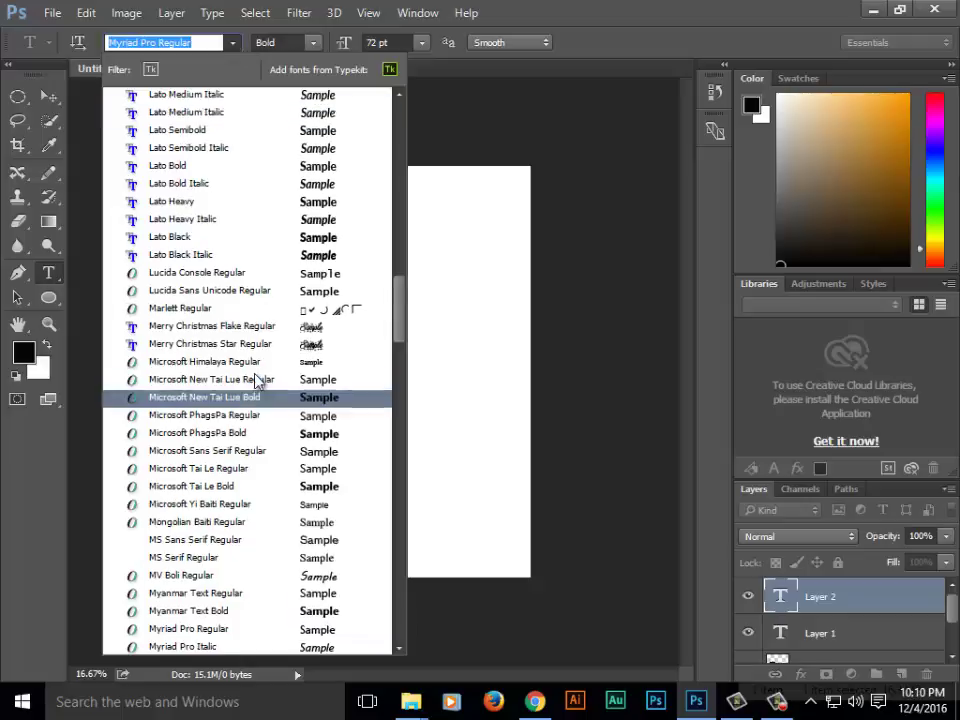
scroll(315, 381, up, 1)
scroll(272, 309, up, 1)
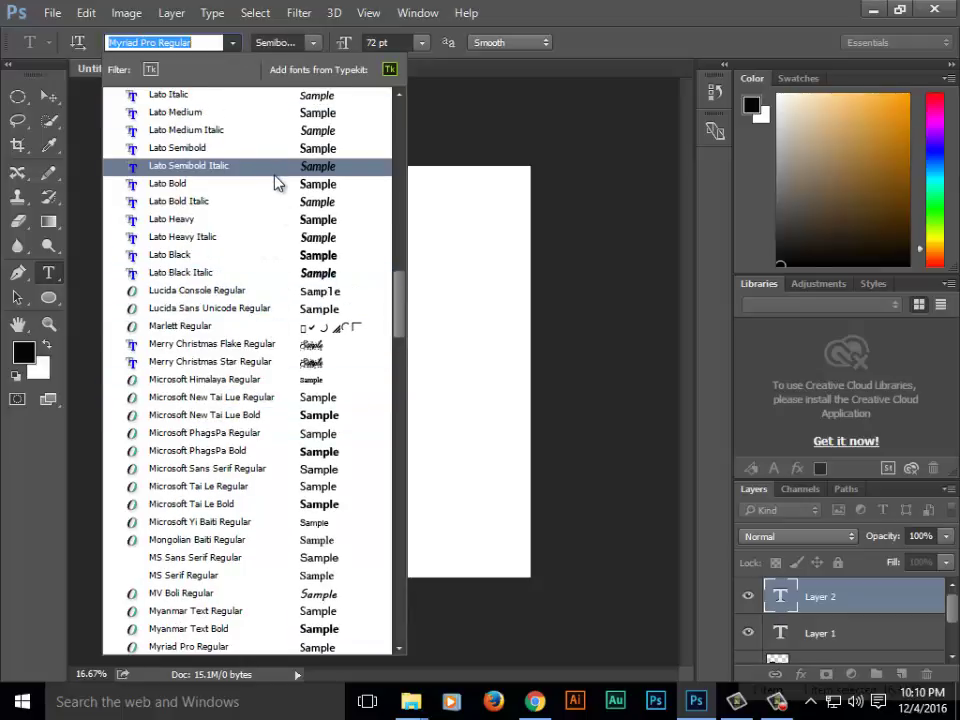
scroll(275, 185, up, 1)
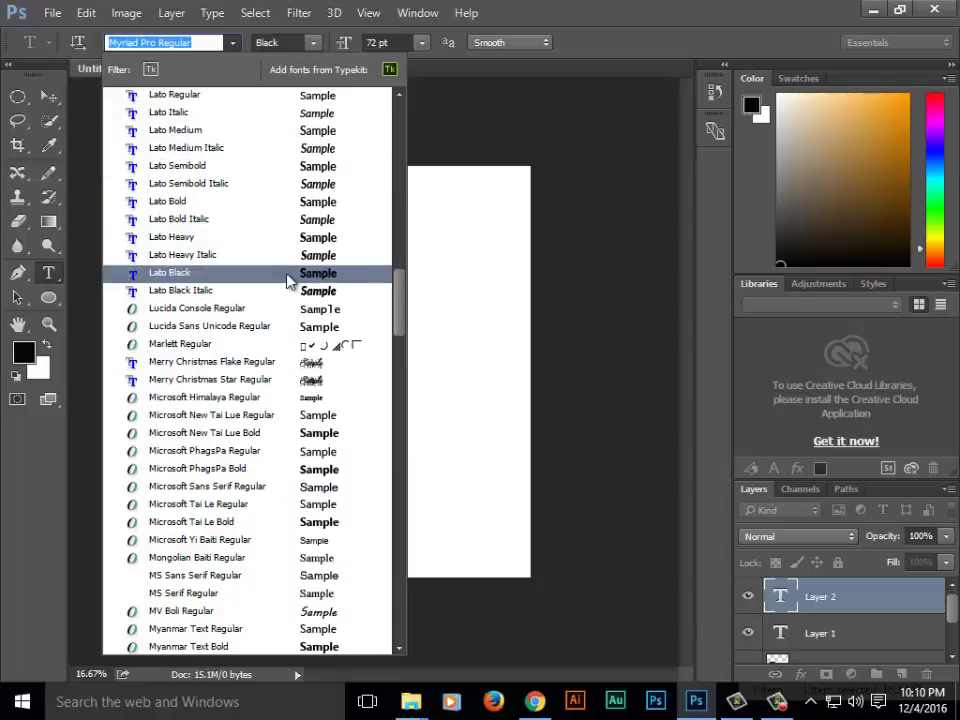
click(286, 275)
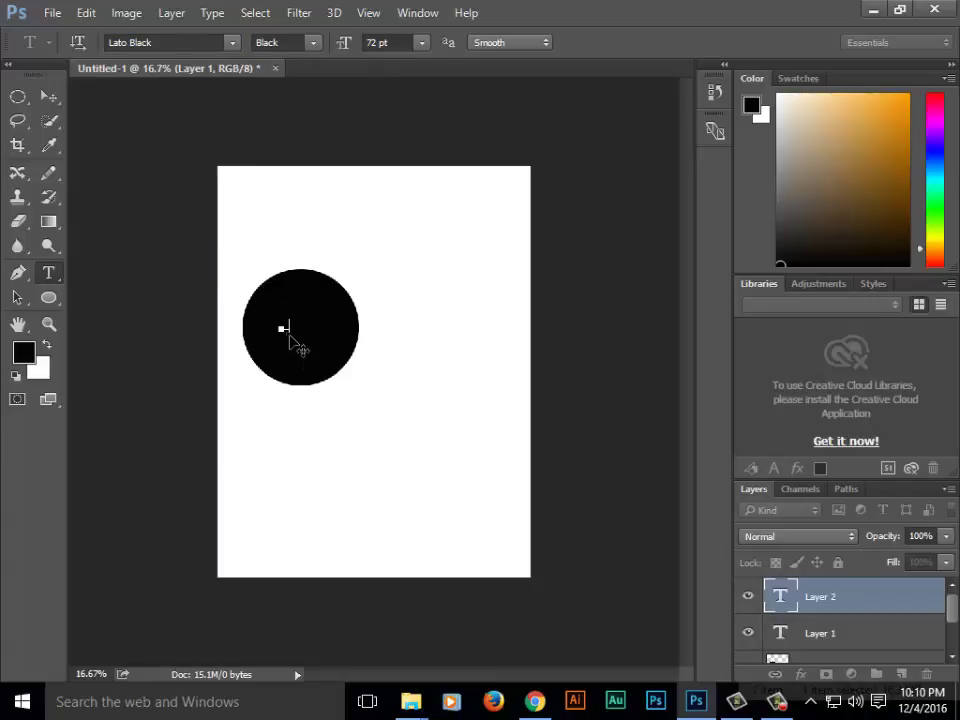
click(376, 42)
text(68)
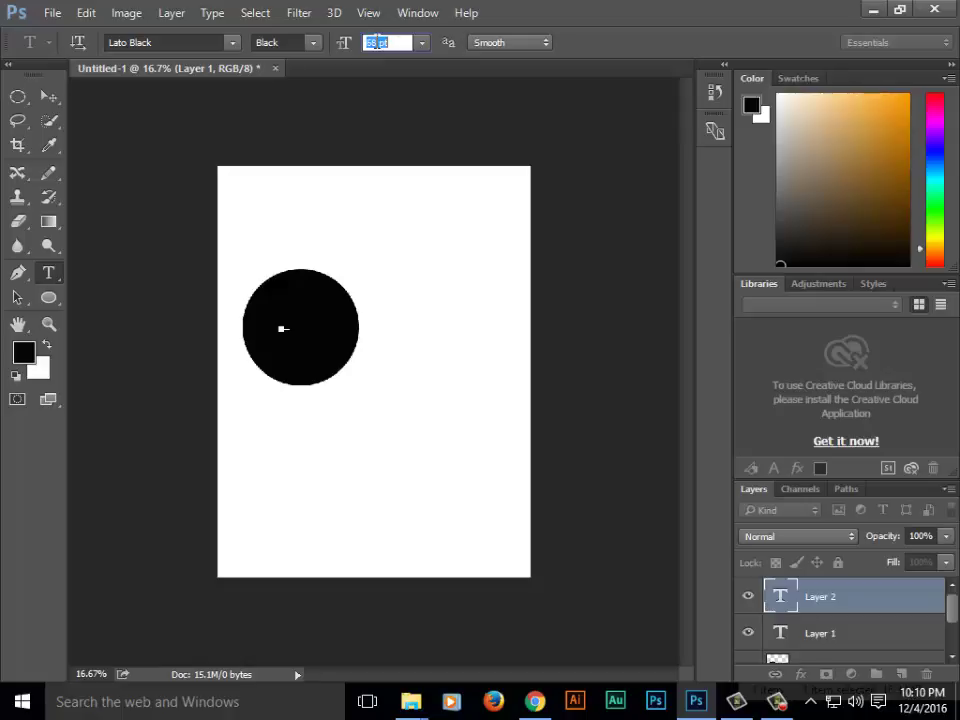
click(776, 701)
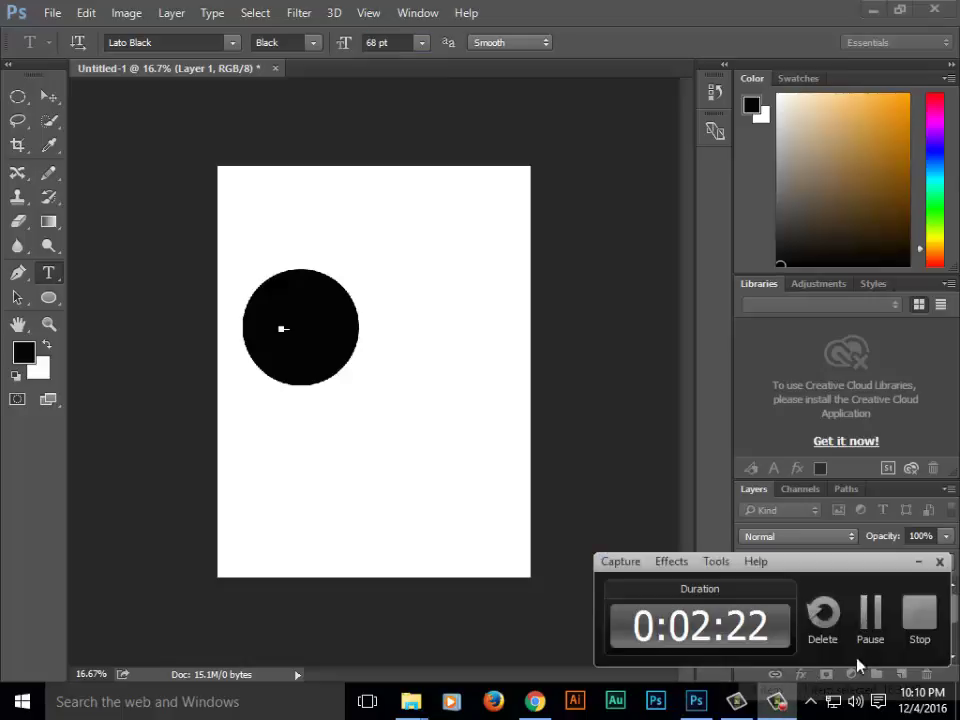
Enlarge the white letter B to about 309 pt
click(870, 622)
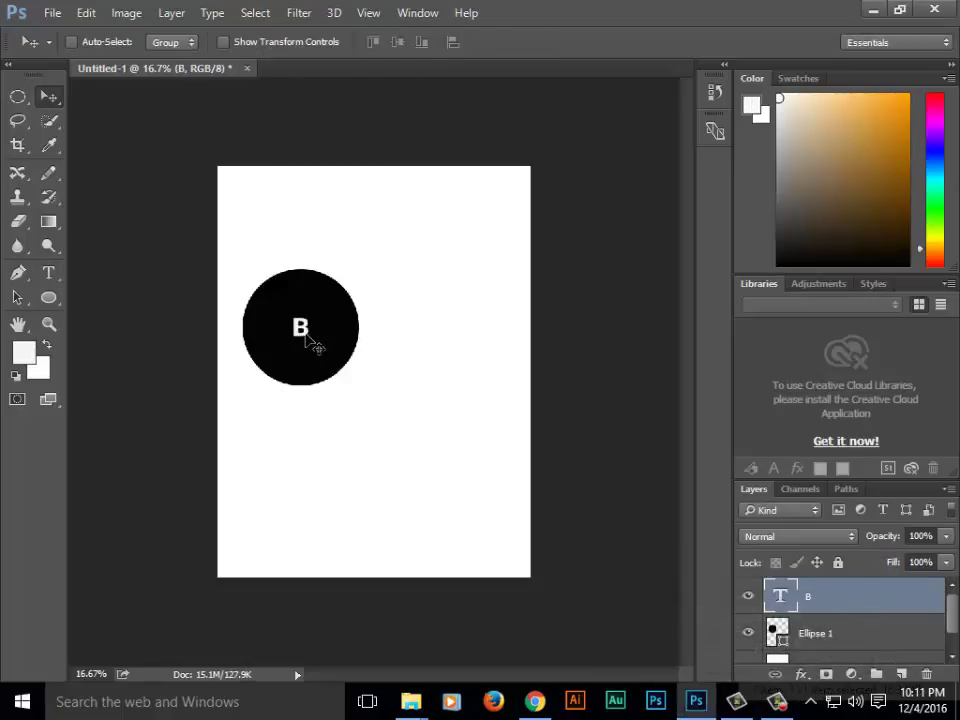
click(48, 272)
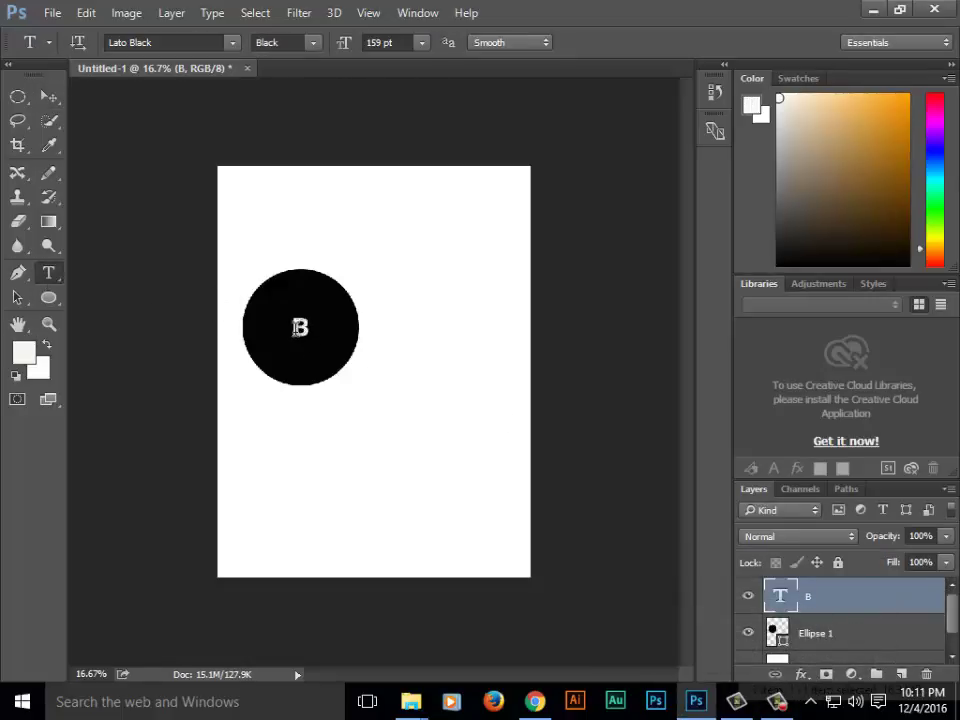
double_click(296, 328)
click(378, 42)
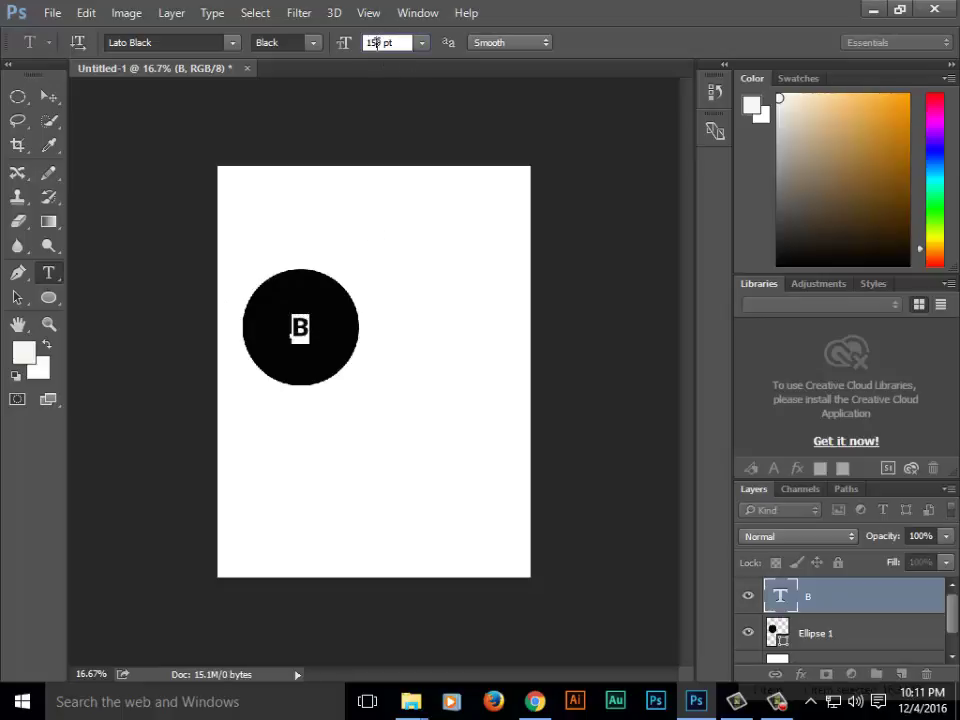
key(shift+Up)
key(shift+Up)
key(shift+Up)
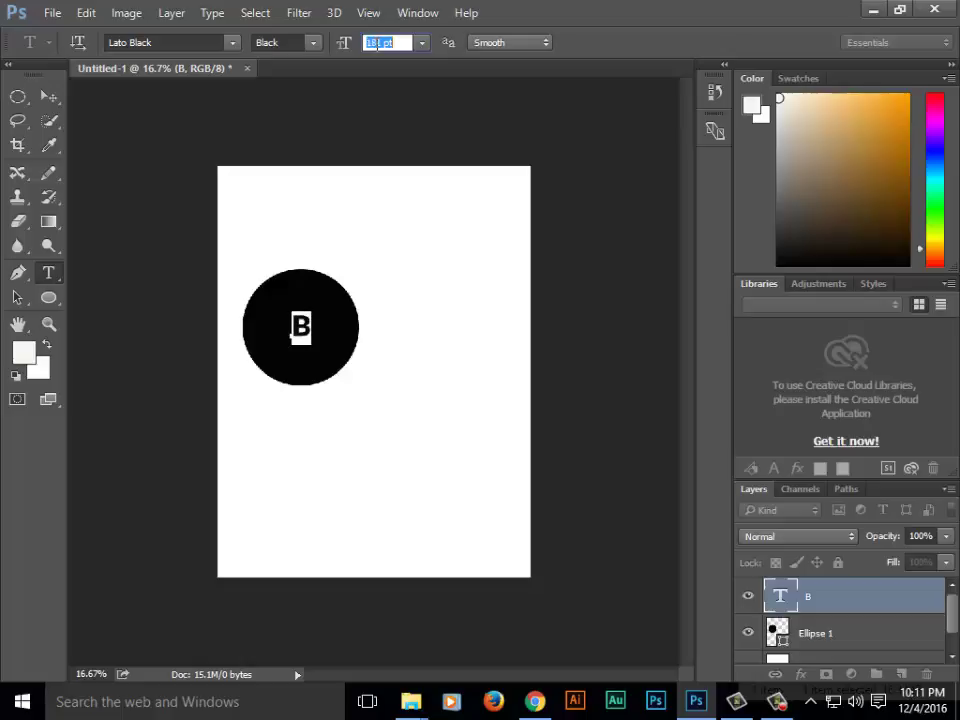
key(shift+Up)
key(shift+Up)
key(shift+Up)
key(shift+Up)
key(shift+Up)
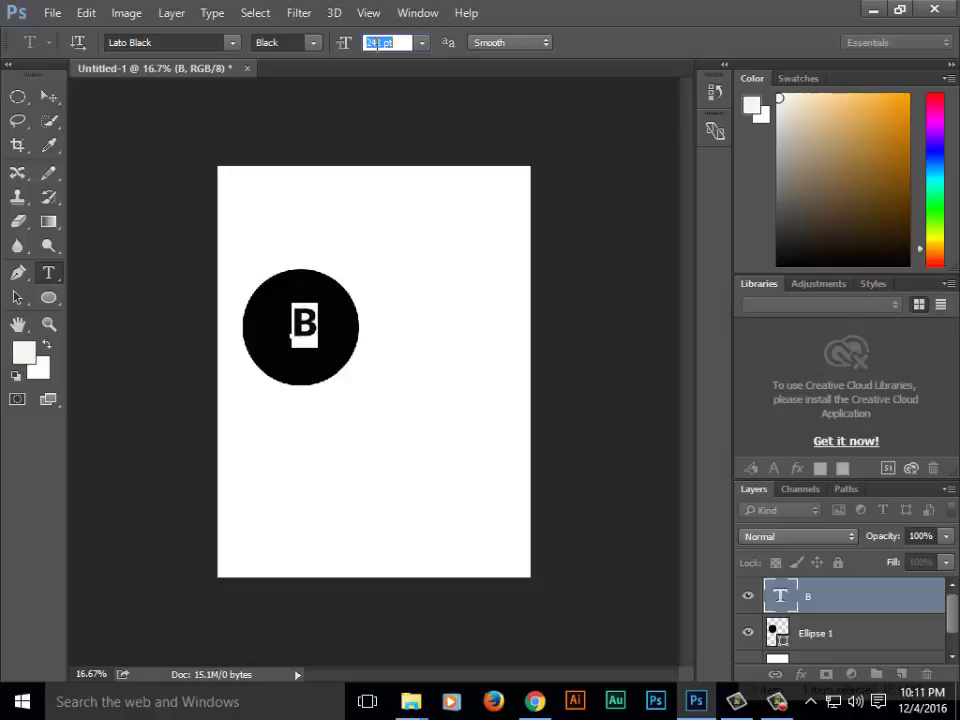
key(shift+Up)
key(shift+Up)
key(shift+Up)
key(shift+Up)
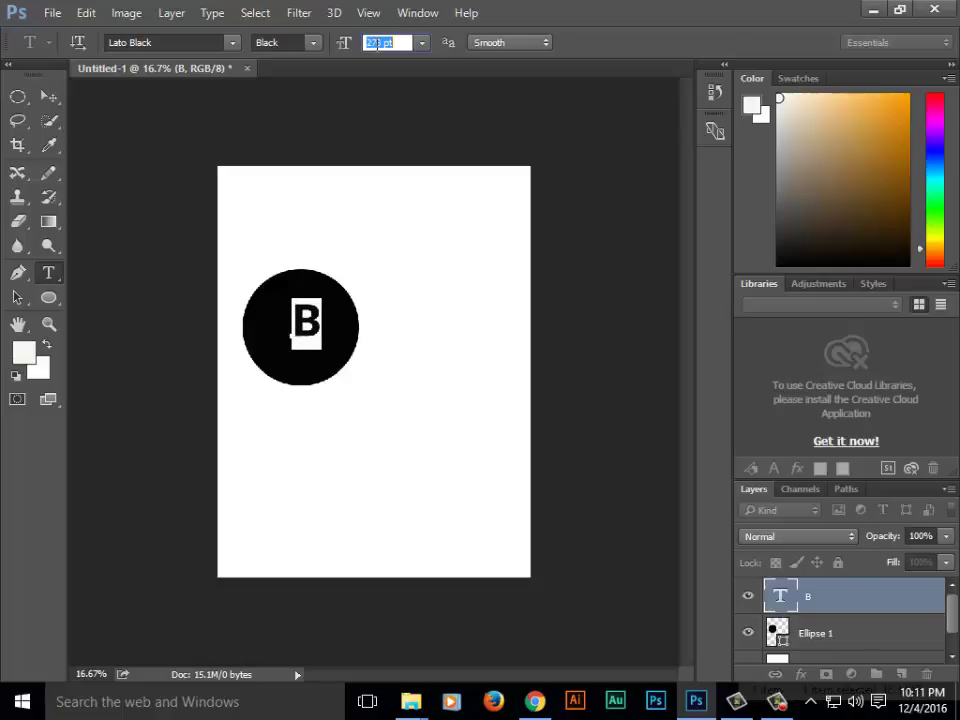
key(shift+Up)
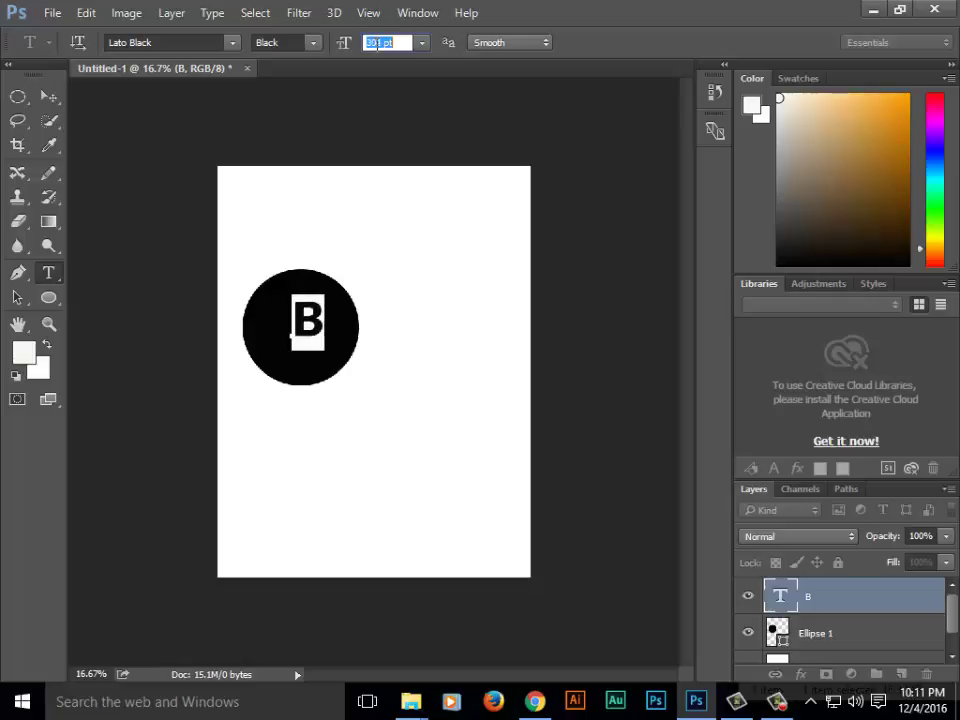
key(shift+Up)
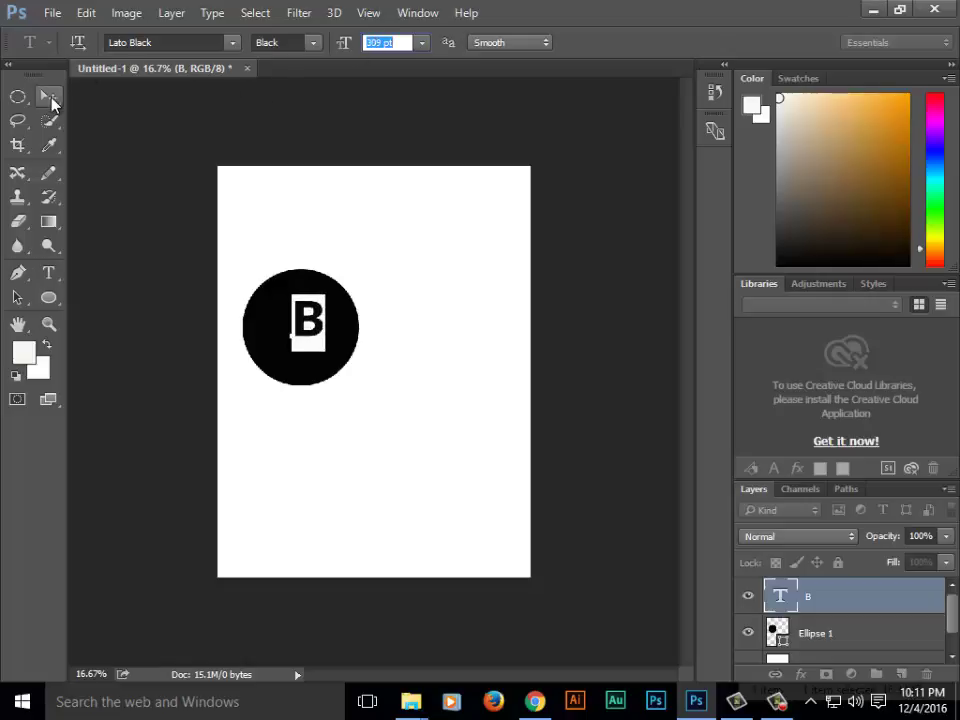
Centre the B in the black circle and shift both to the left page edge
click(48, 96)
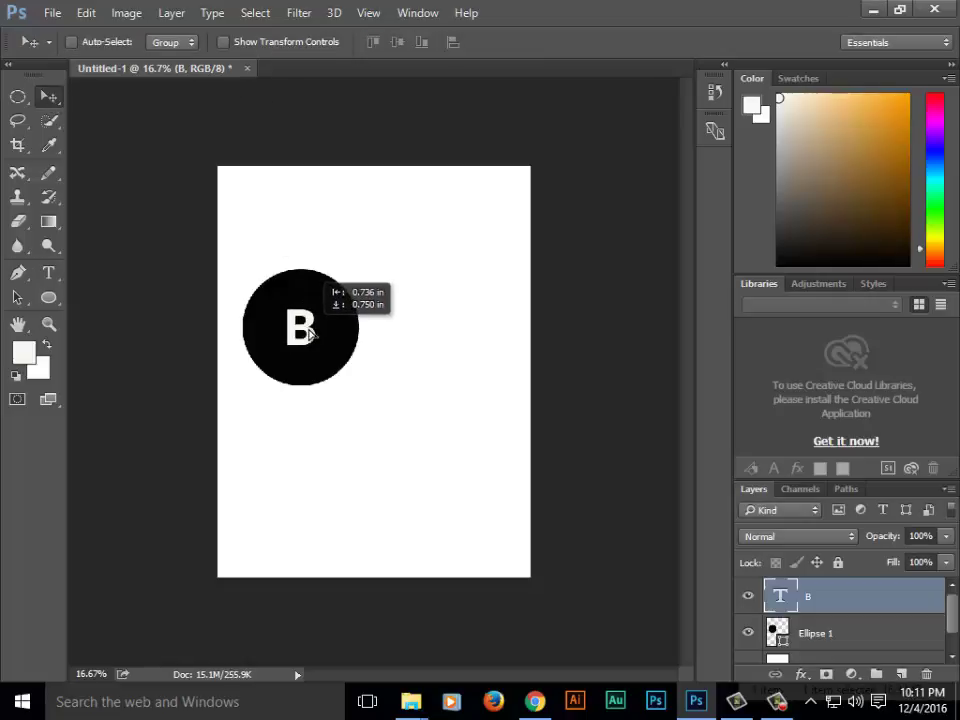
drag(310, 325, 303, 332)
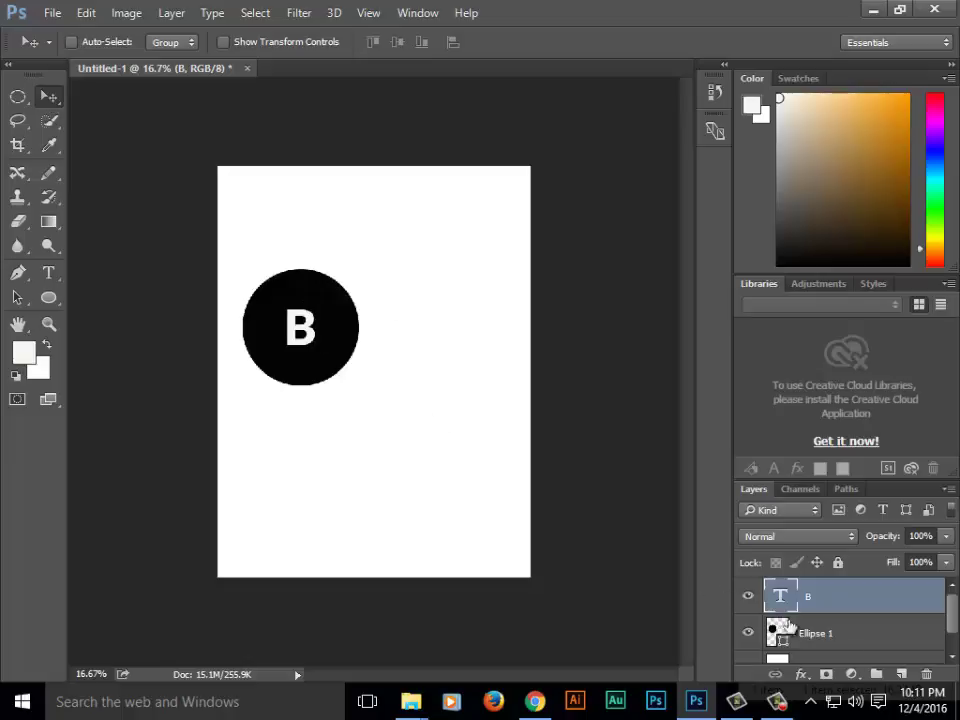
key(alt+bracketleft)
drag(333, 348, 262, 350)
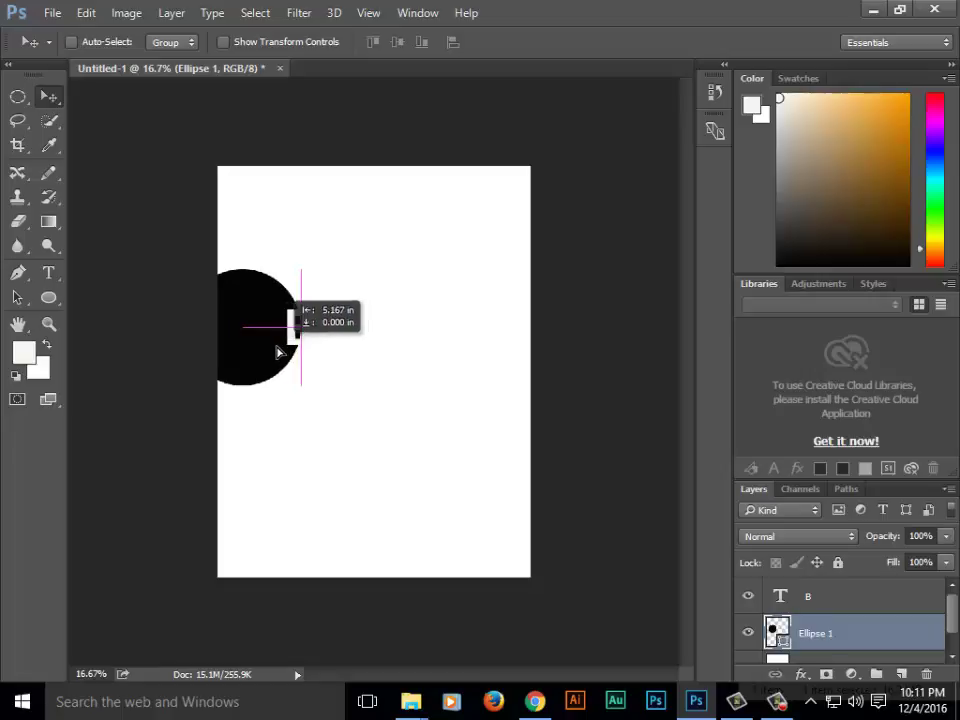
mouse_move(262, 355)
mouse_down()
mouse_move(280, 345)
mouse_move(254, 336)
mouse_up()
click(846, 603)
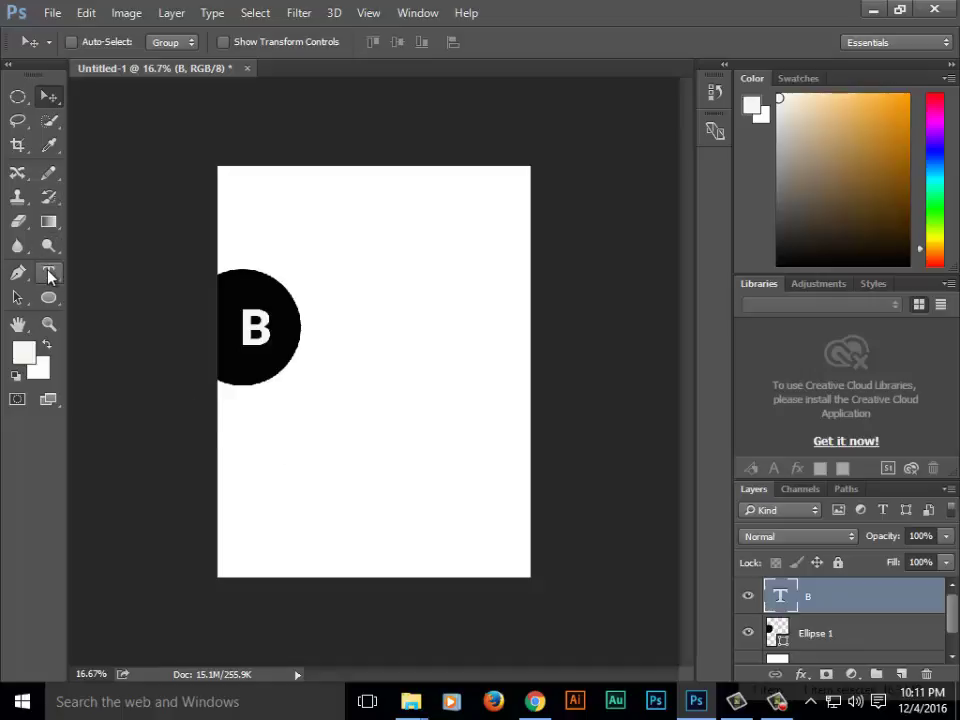
Start a new black text line beside the circle and position it
click(48, 274)
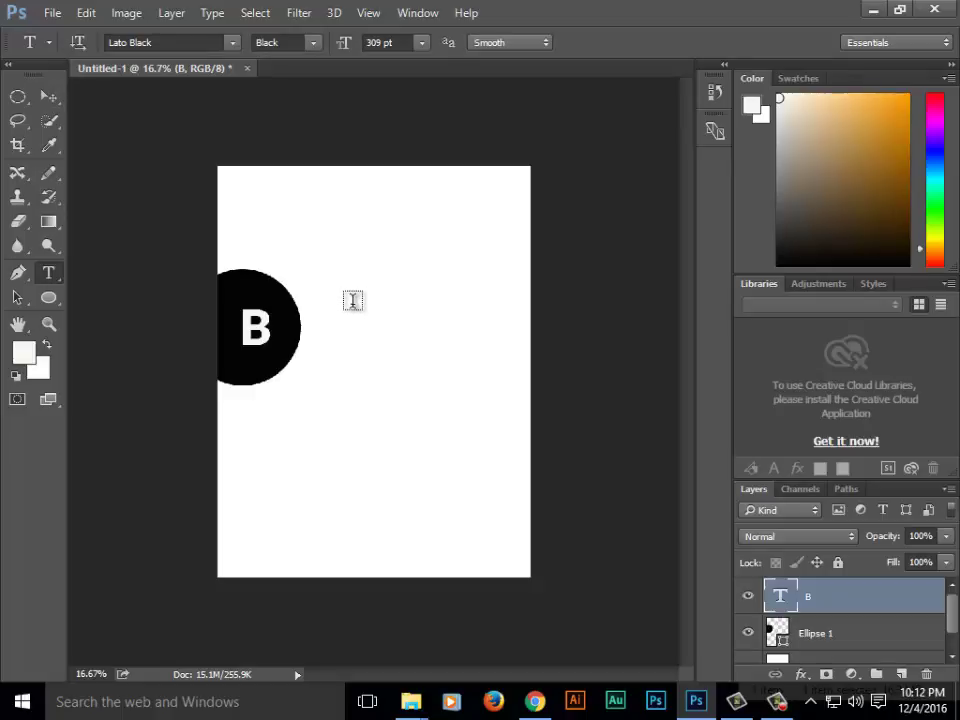
click(353, 300)
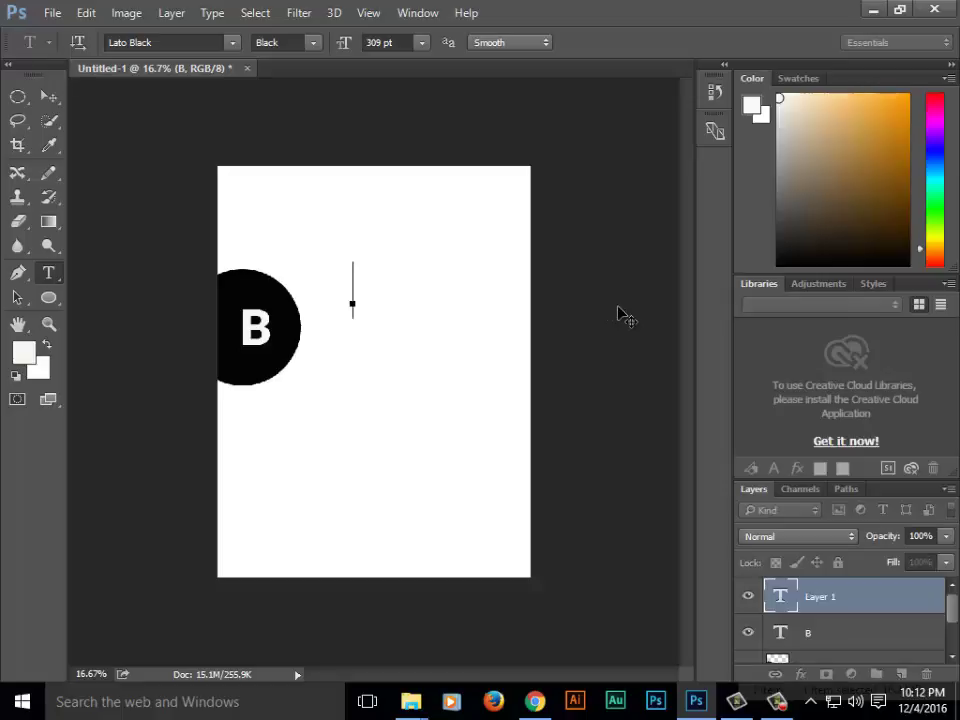
text(A)
drag(340, 297, 338, 314)
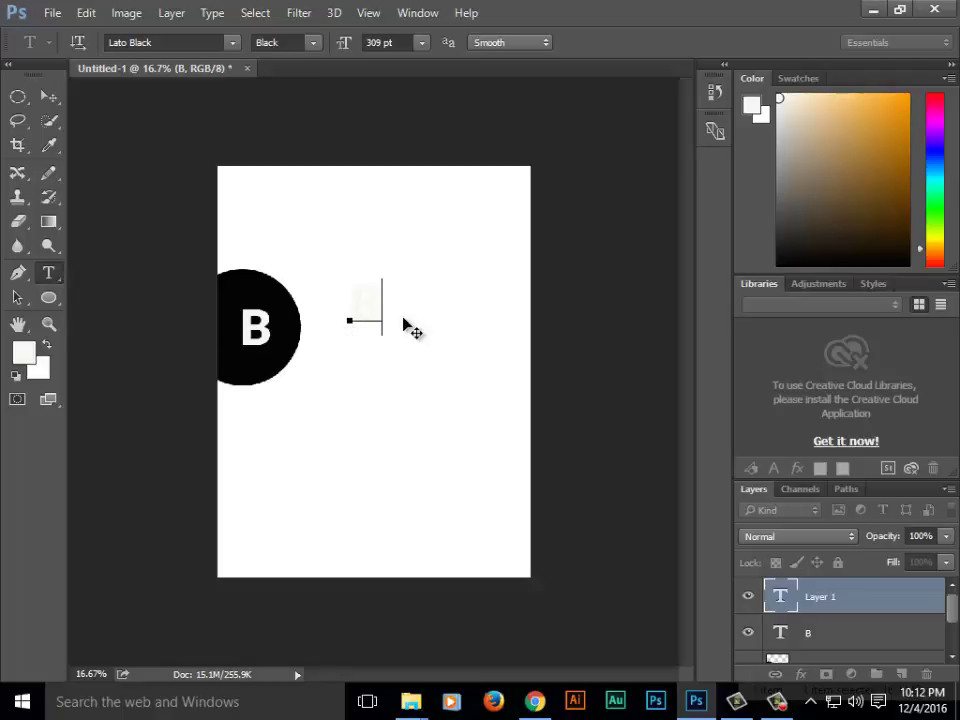
drag(378, 311, 355, 313)
drag(874, 242, 904, 261)
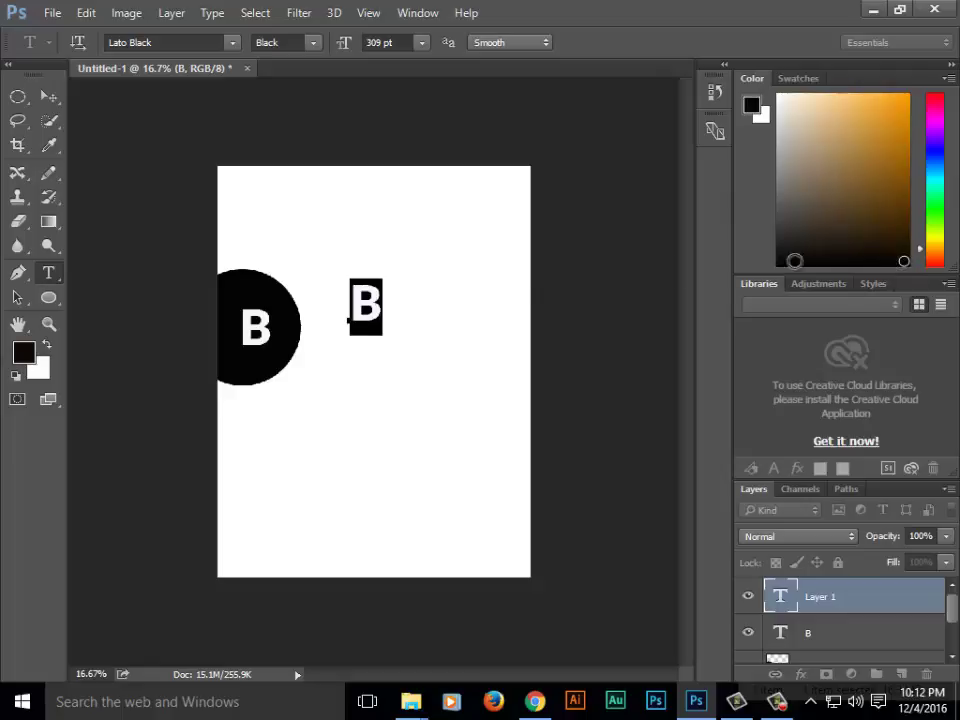
click(48, 98)
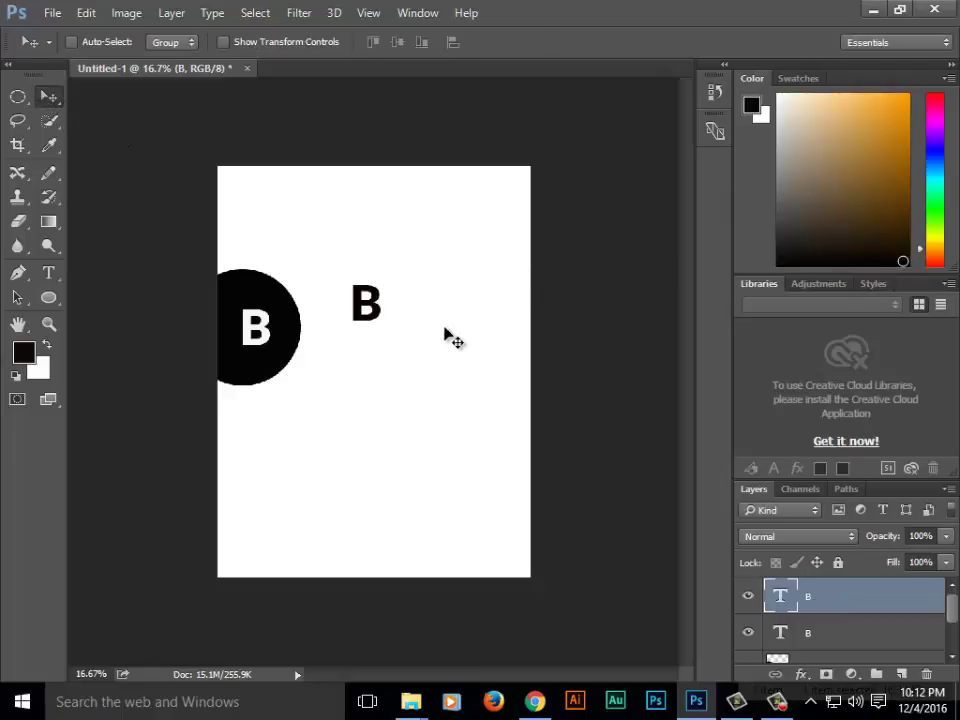
mouse_move(366, 316)
mouse_down()
mouse_move(350, 313)
mouse_move(349, 331)
mouse_up()
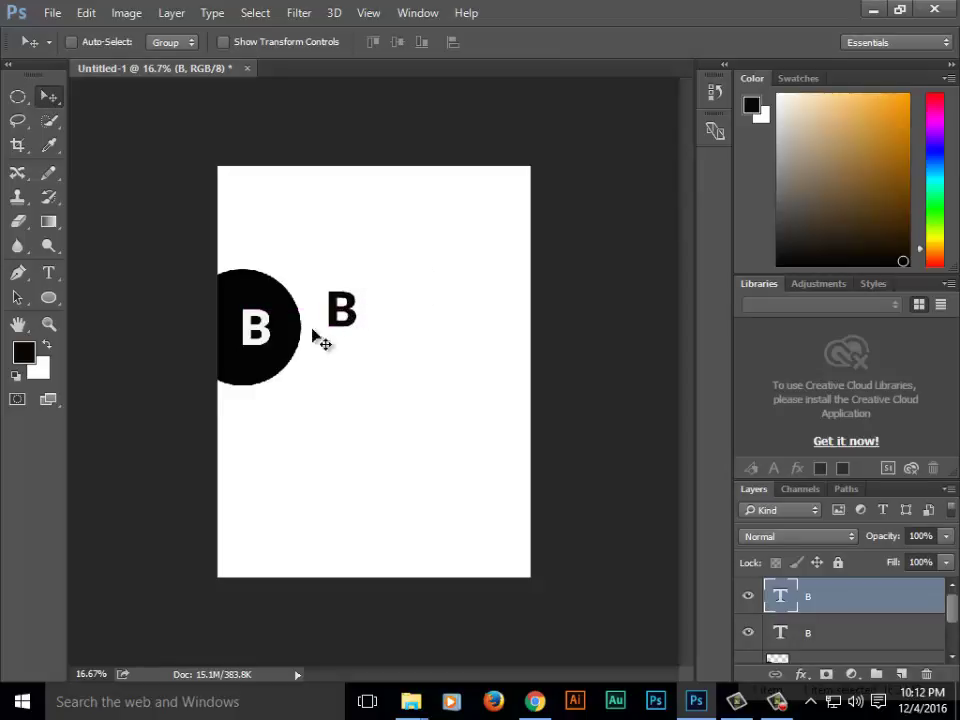
Type the letters so the new line reads BOOK, fixing mistyped letters
click(48, 272)
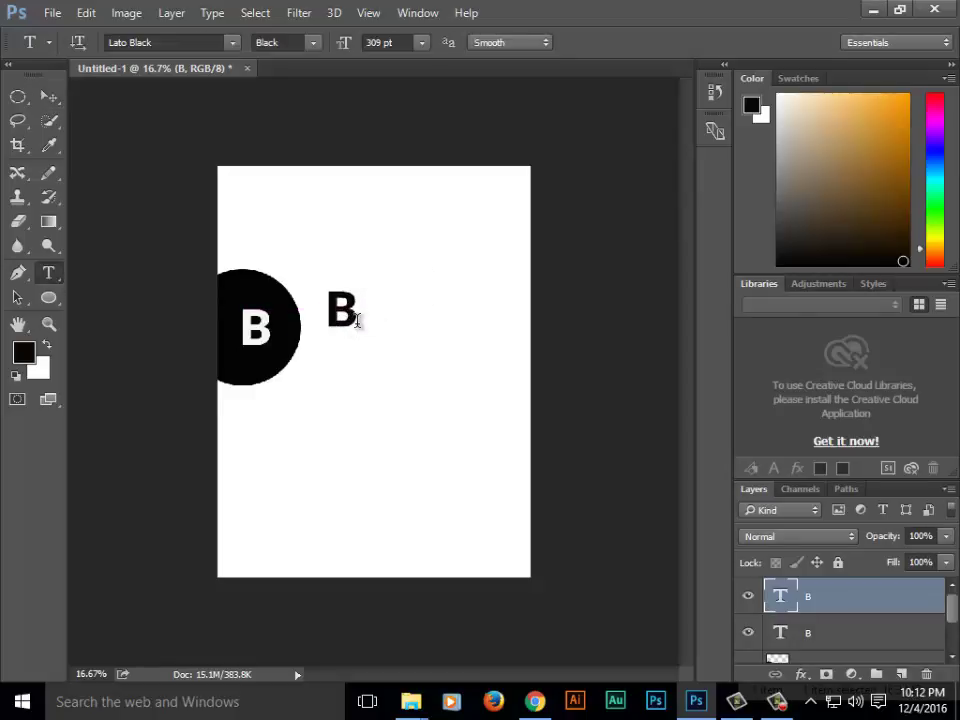
text(O)
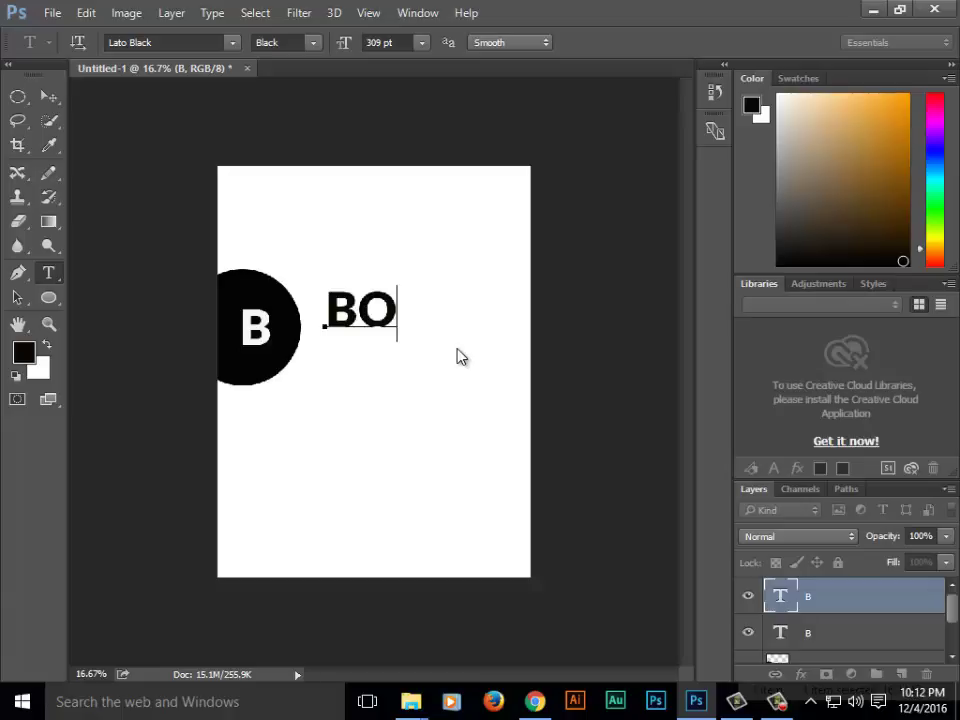
text(KI)
key(BackSpace)
text(K)
key(BackSpace)
key(BackSpace)
text(OK)
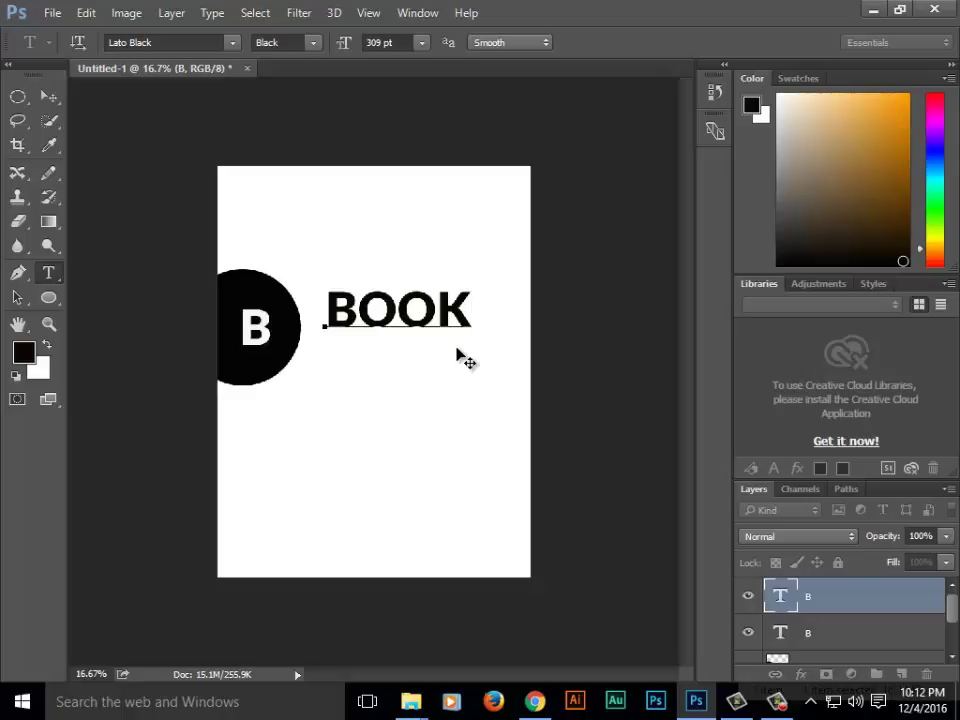
Shrink BOOK to about 168 pt and nudge it slightly up and right beside the circled B
drag(471, 311, 338, 312)
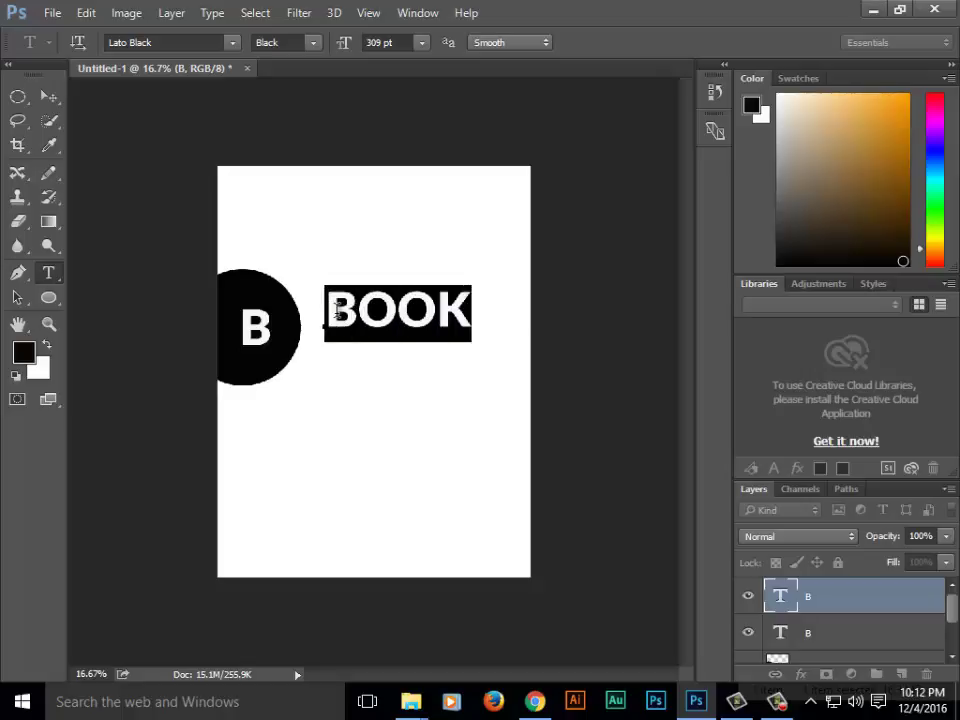
click(386, 43)
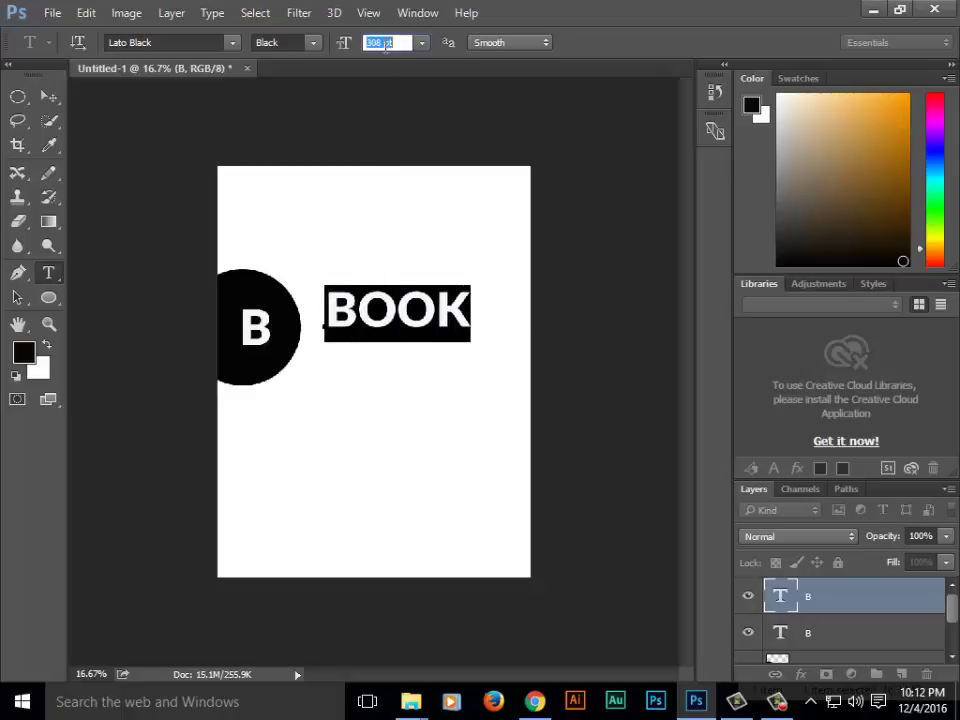
scroll(386, 43, down, 10)
scroll(386, 43, down, 10)
scroll(386, 43, down, 10)
scroll(386, 43, down, 15)
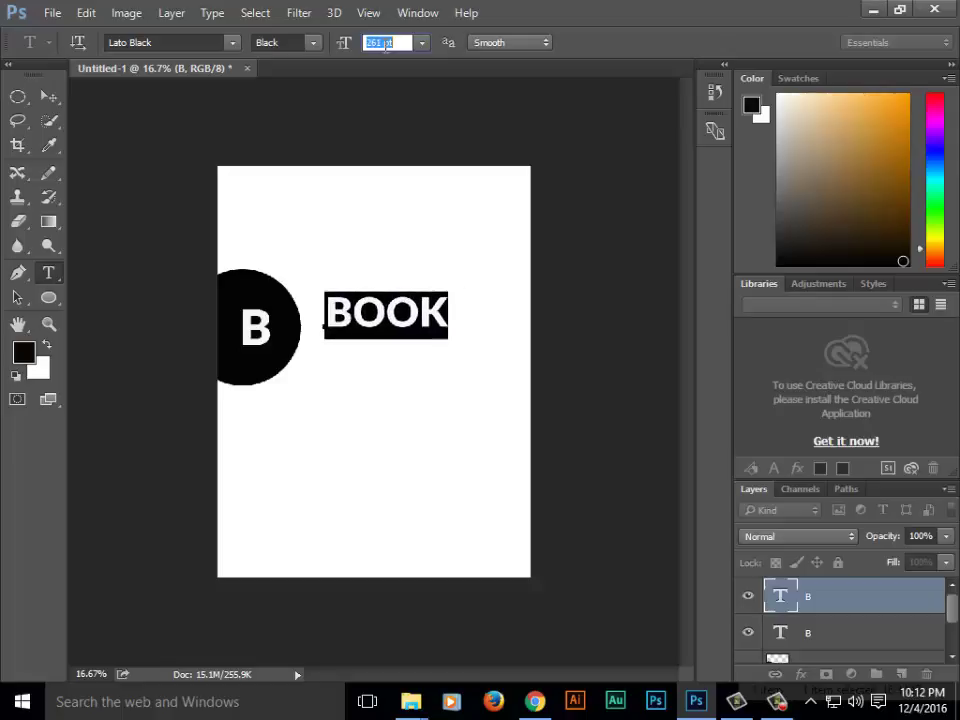
scroll(386, 43, down, 15)
scroll(386, 43, down, 15)
scroll(386, 43, down, 15)
scroll(386, 43, down, 12)
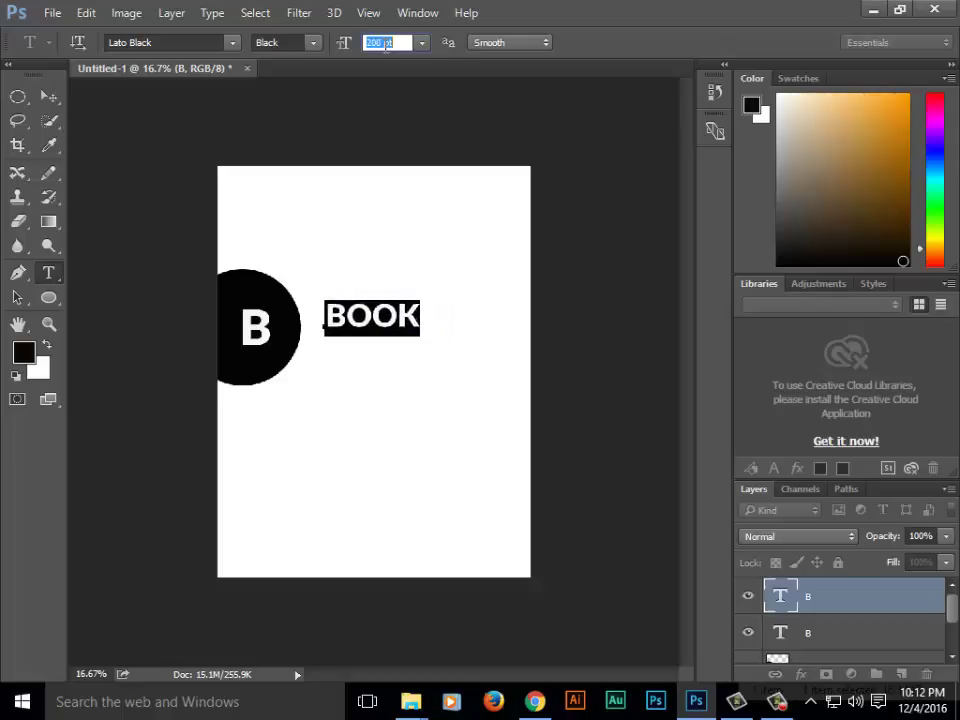
scroll(386, 43, down, 12)
scroll(386, 43, down, 12)
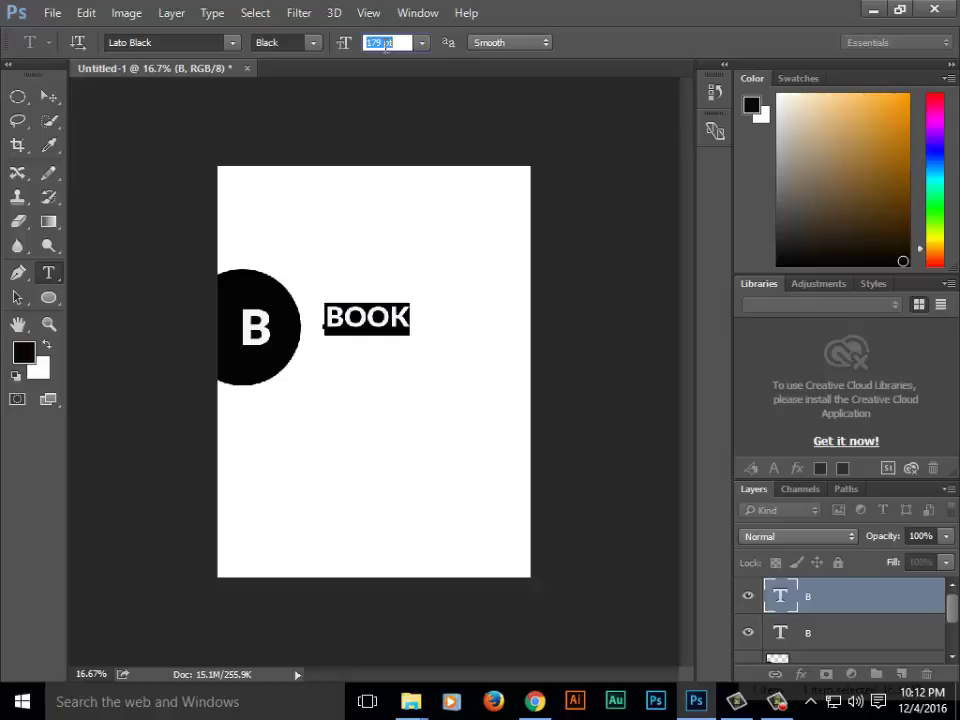
scroll(386, 43, down, 4)
scroll(386, 43, down, 4)
scroll(386, 43, down, 3)
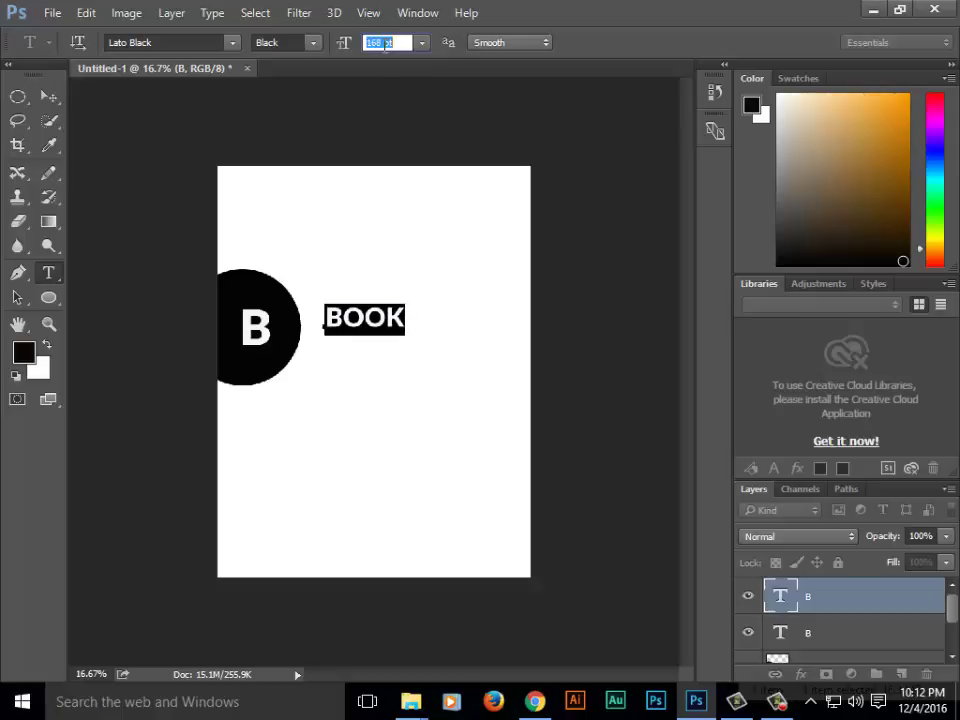
click(48, 96)
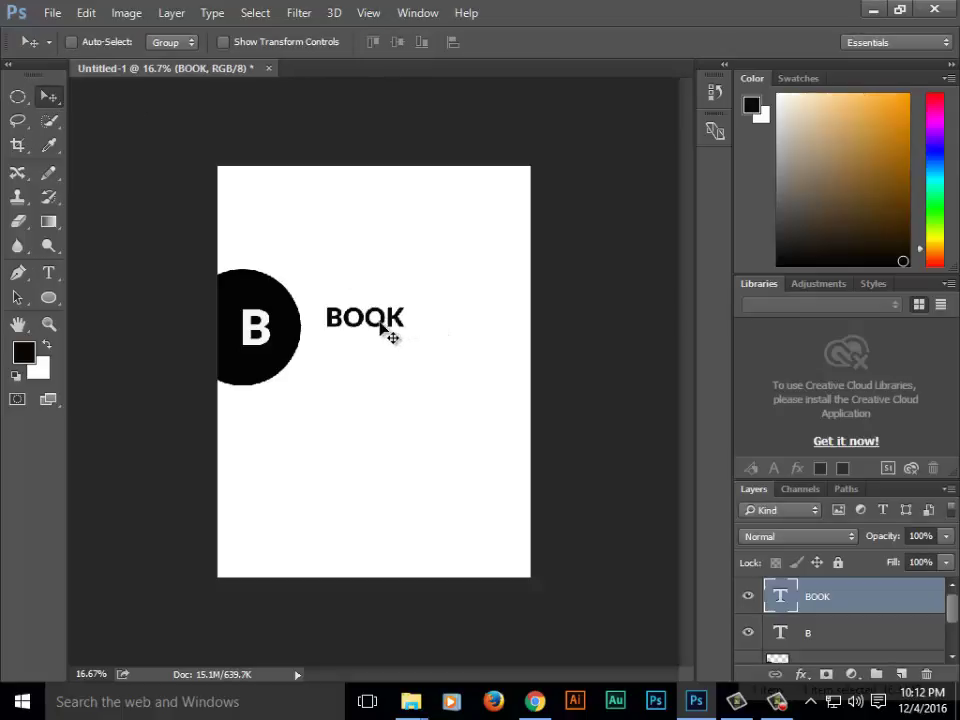
drag(381, 325, 390, 317)
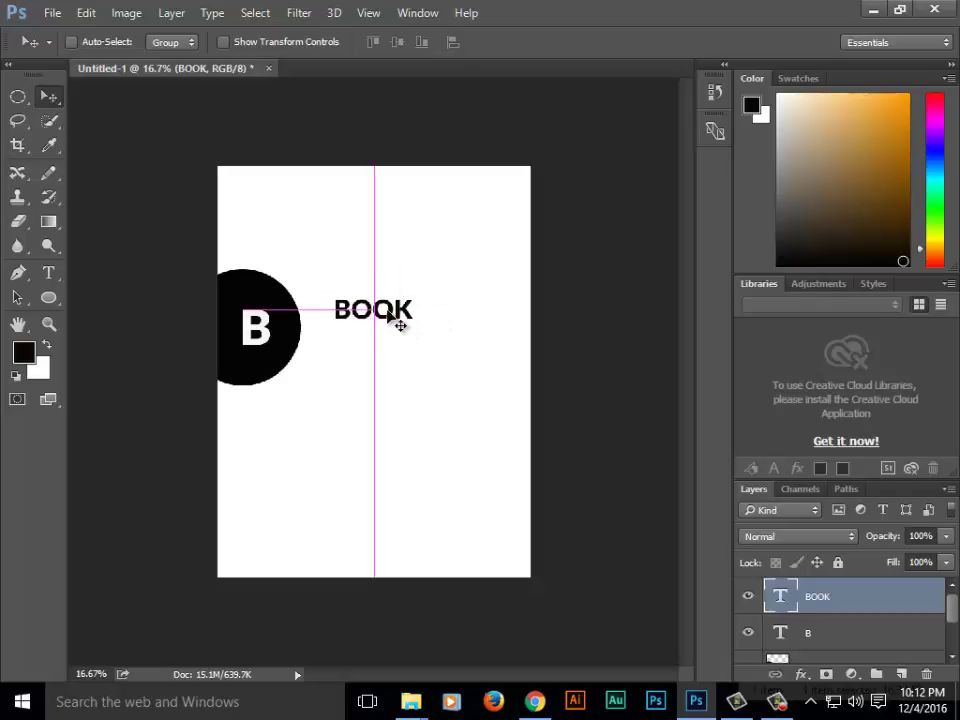
Add 'DESIGN' in Lato Regular on the same baseline right after BOOK
click(49, 274)
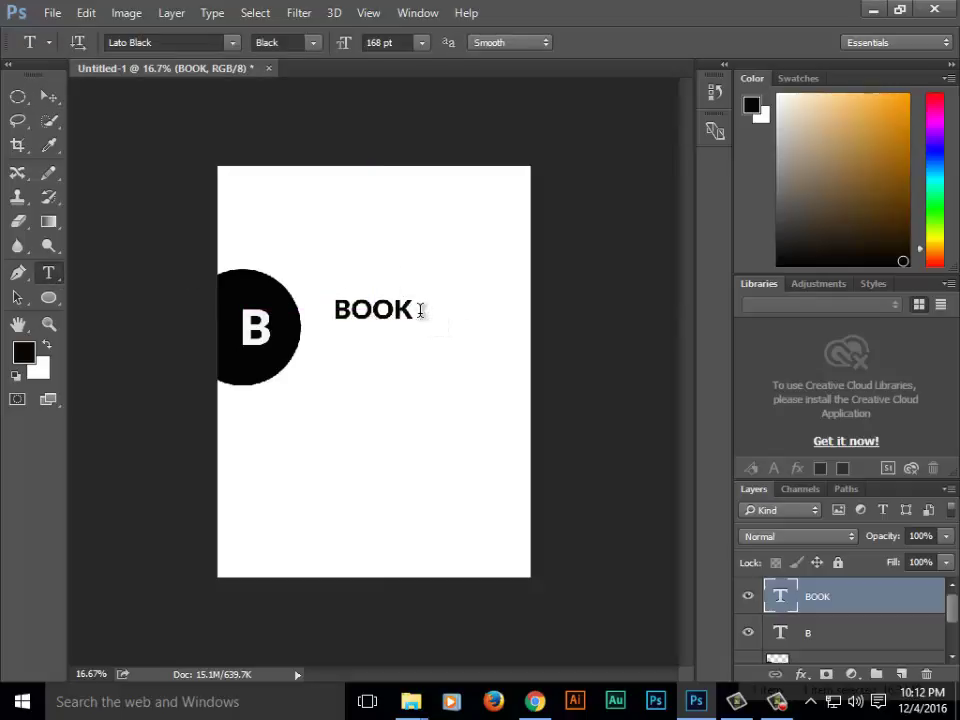
click(420, 311)
text(.)
click(309, 43)
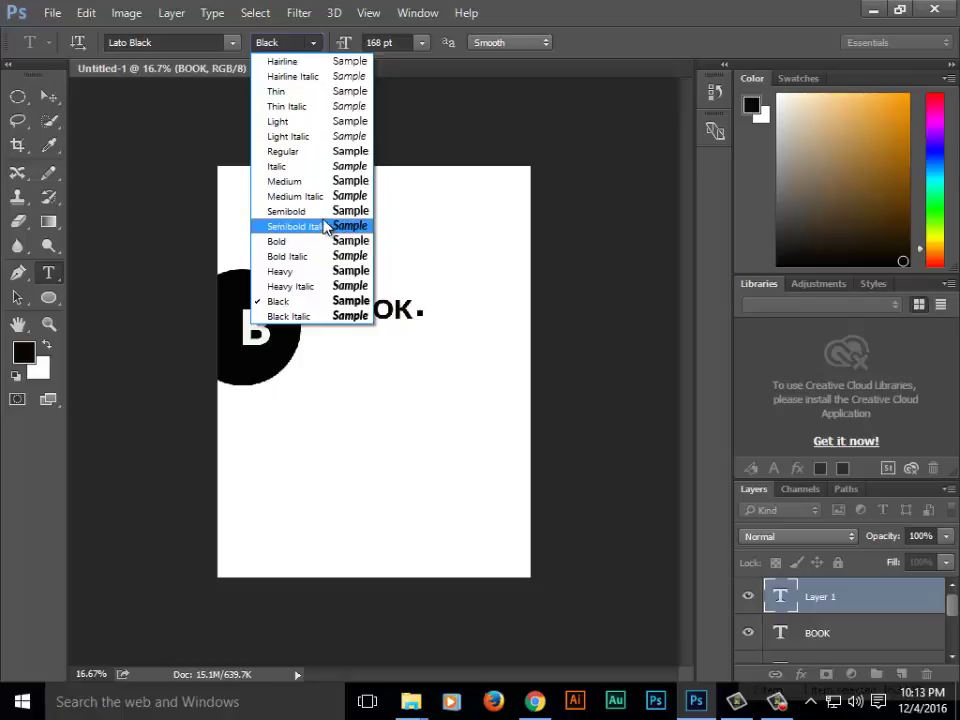
click(304, 152)
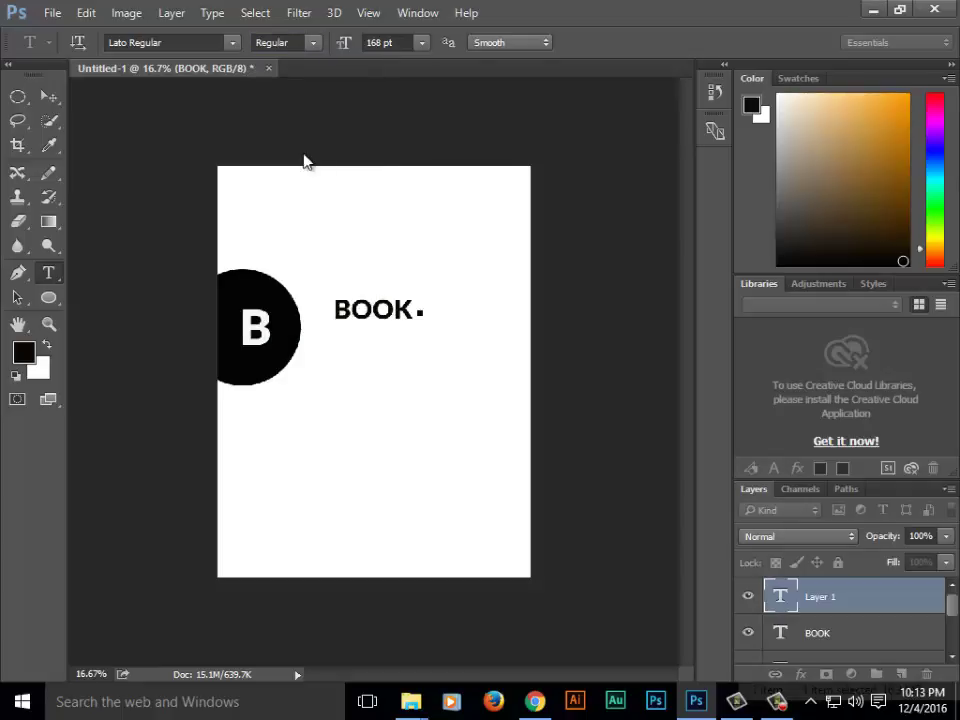
text(DES)
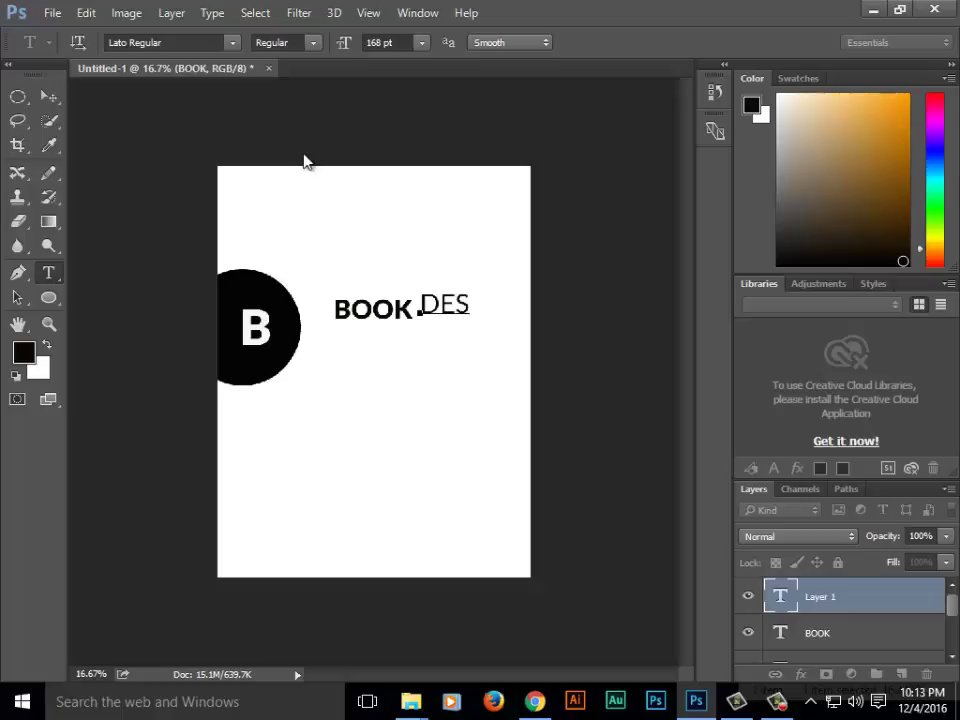
text(IGN)
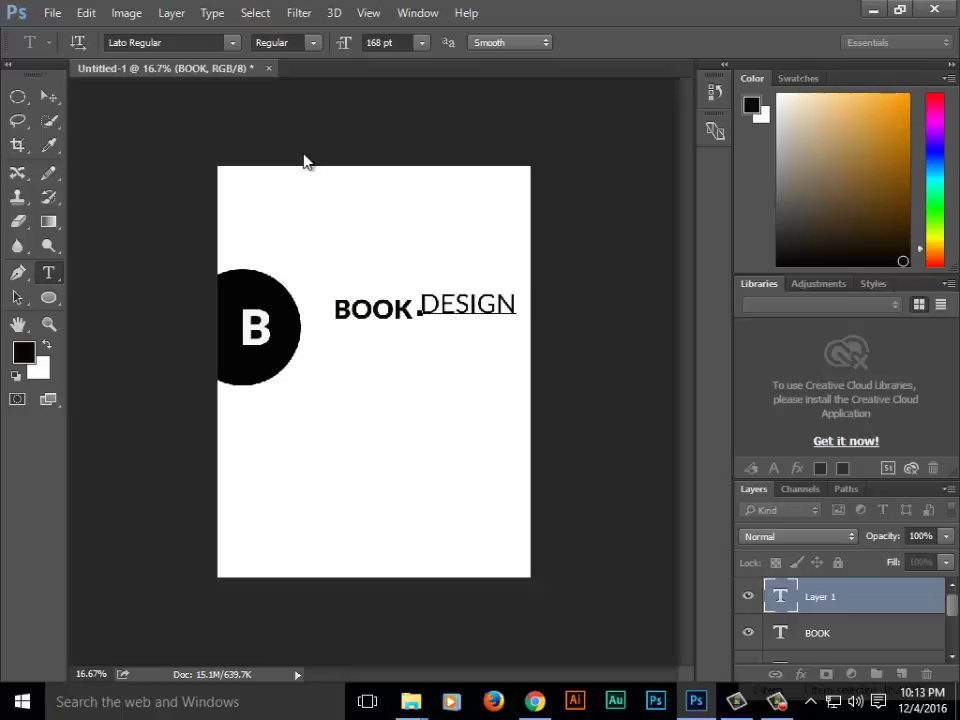
click(48, 96)
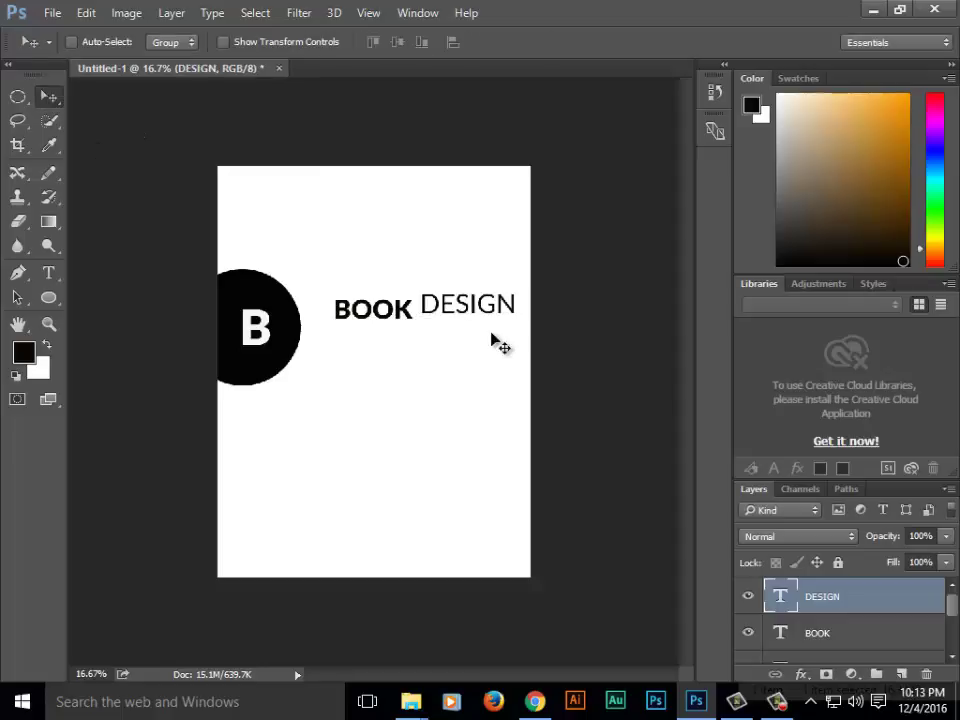
drag(468, 302, 473, 310)
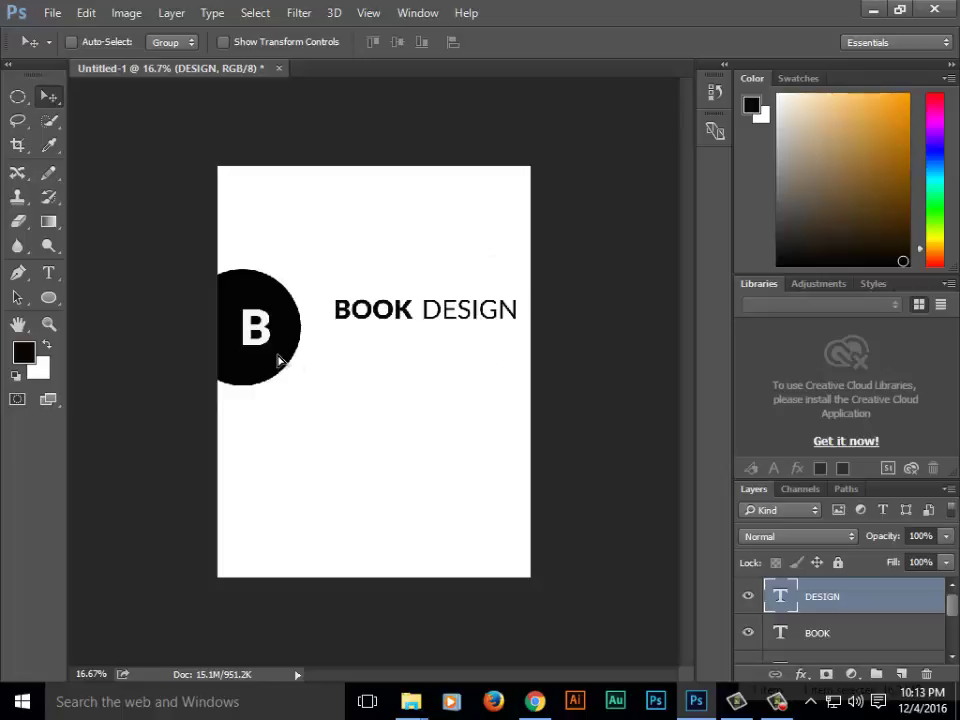
Move DESIGN flush against BOOK and shift the black circle and its B further left
drag(276, 358, 274, 360)
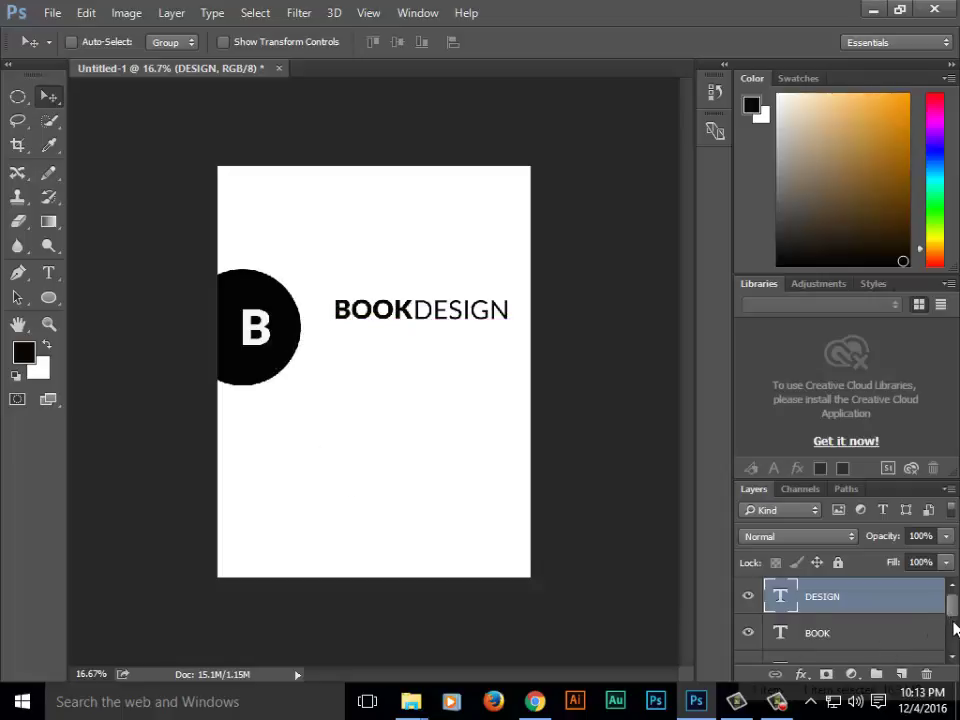
scroll(950, 628, down, 2)
scroll(945, 634, down, 2)
click(906, 622)
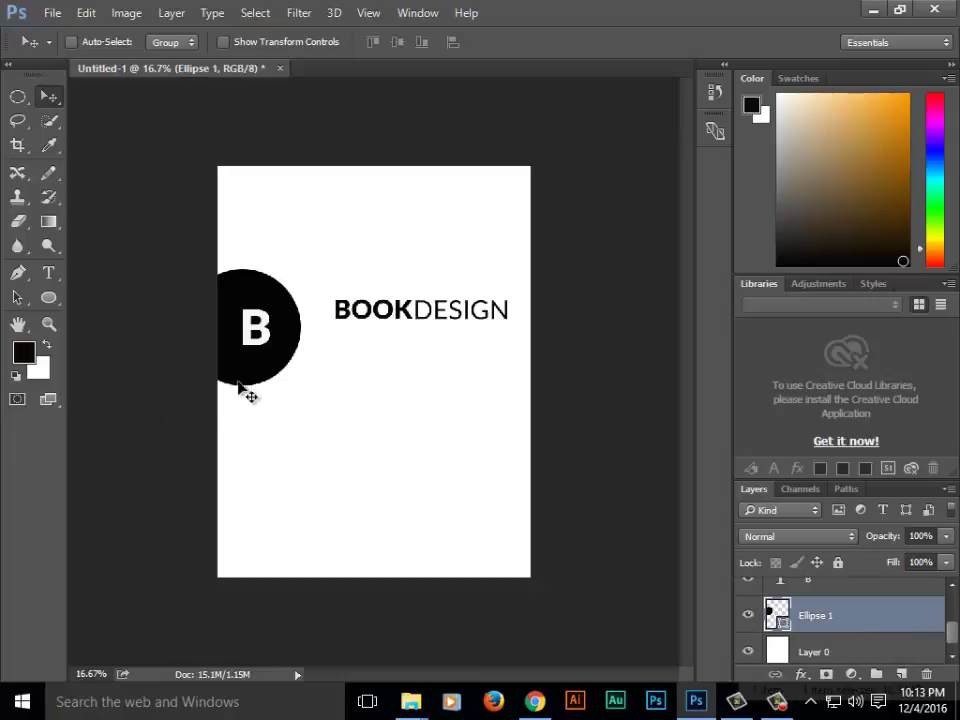
drag(251, 372, 237, 373)
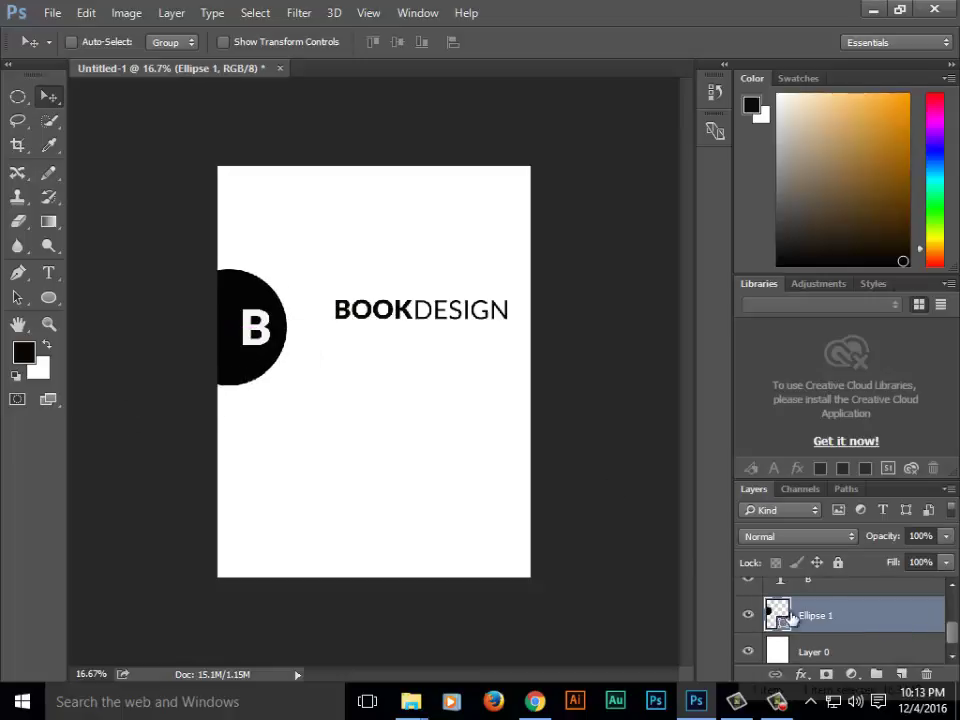
click(902, 592)
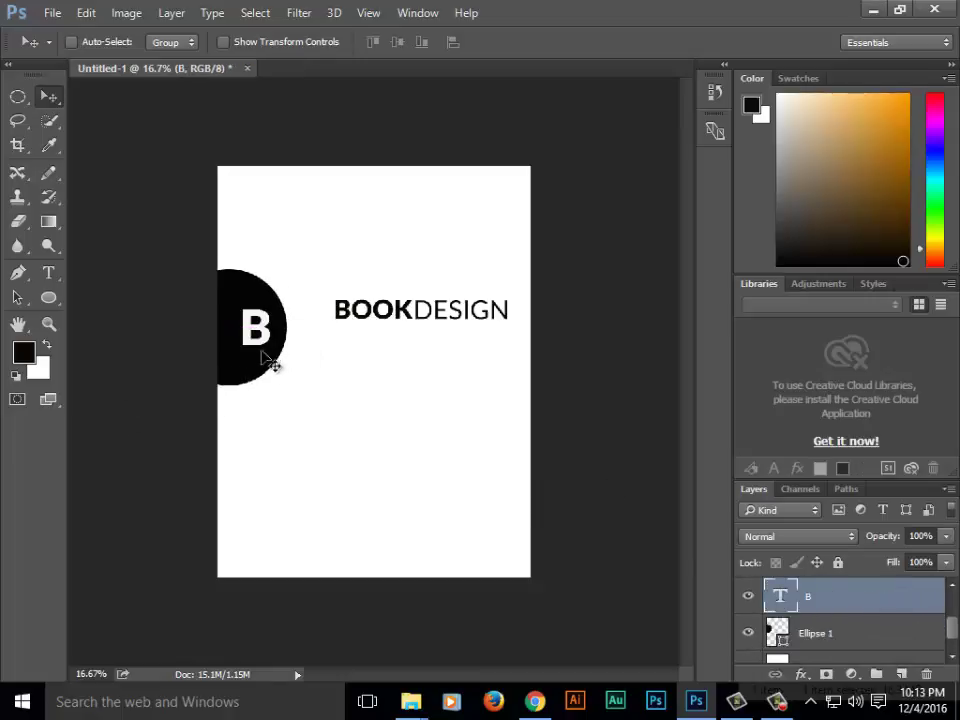
drag(257, 338, 245, 341)
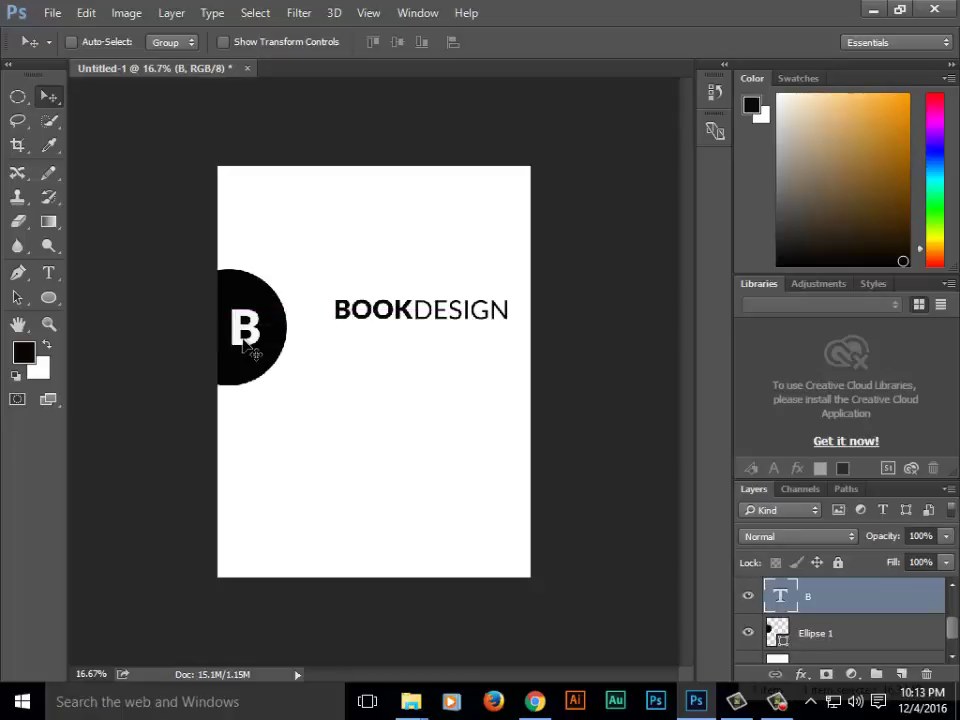
Change the white B's font style to Lato Italic
click(48, 272)
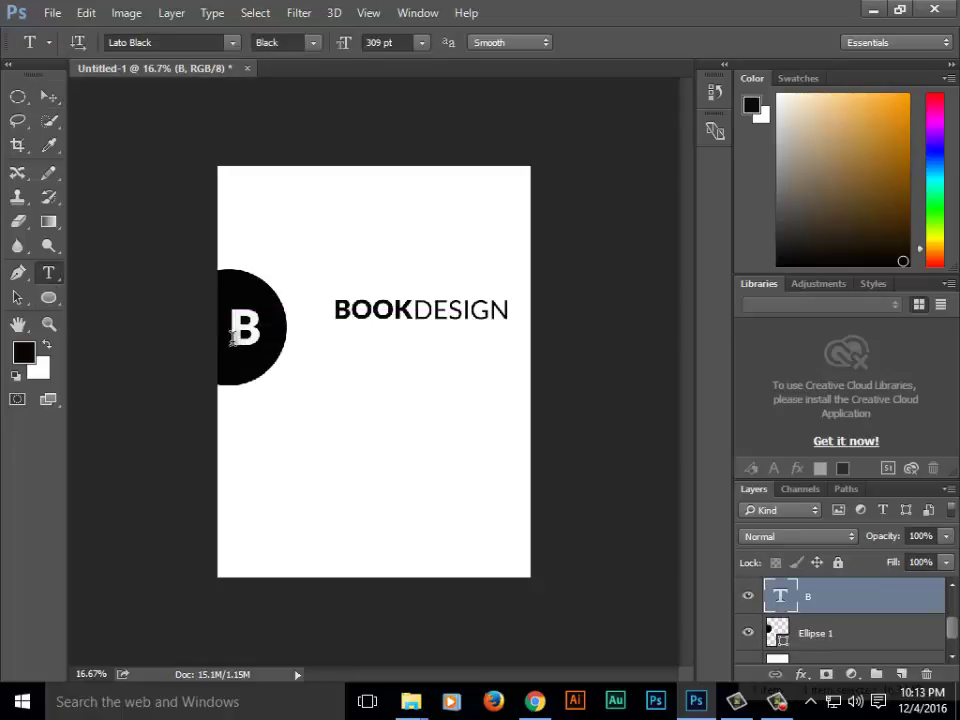
drag(232, 336, 279, 354)
click(313, 43)
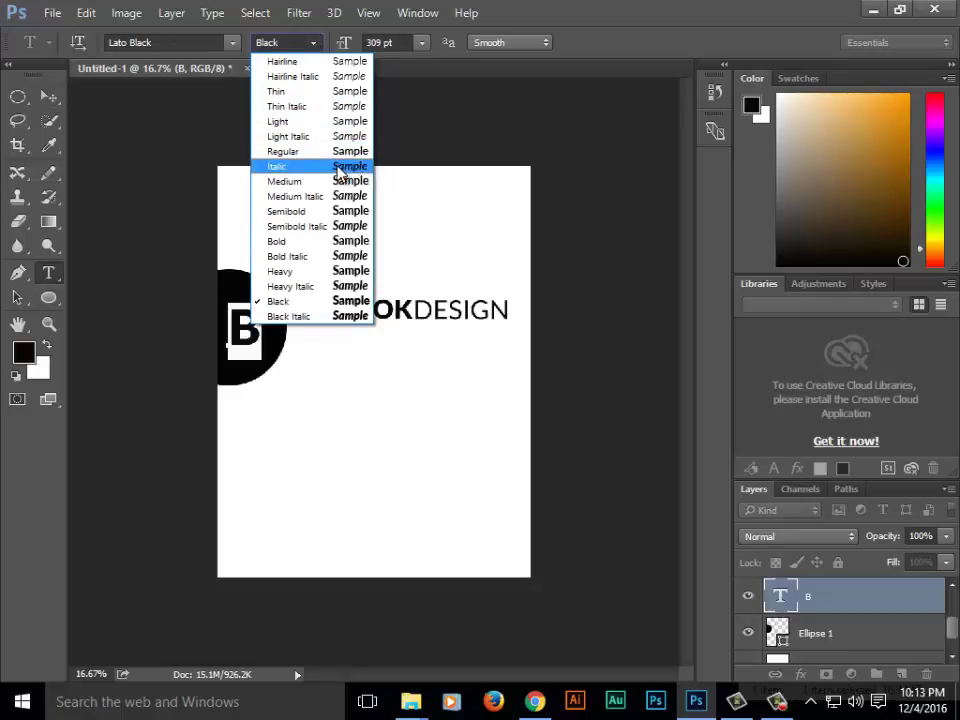
click(338, 167)
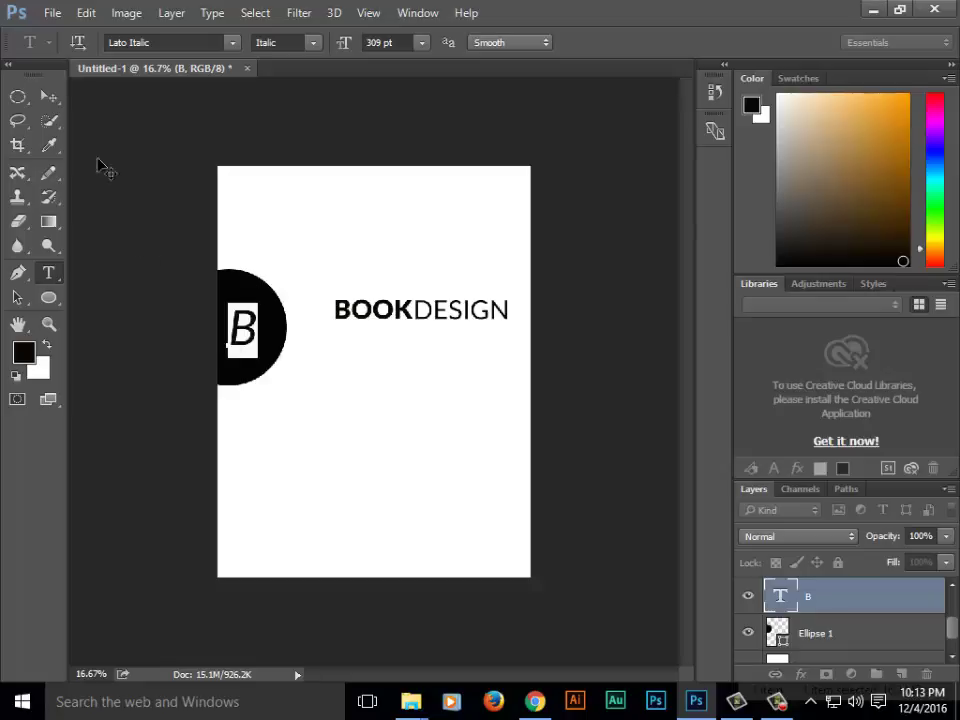
click(48, 96)
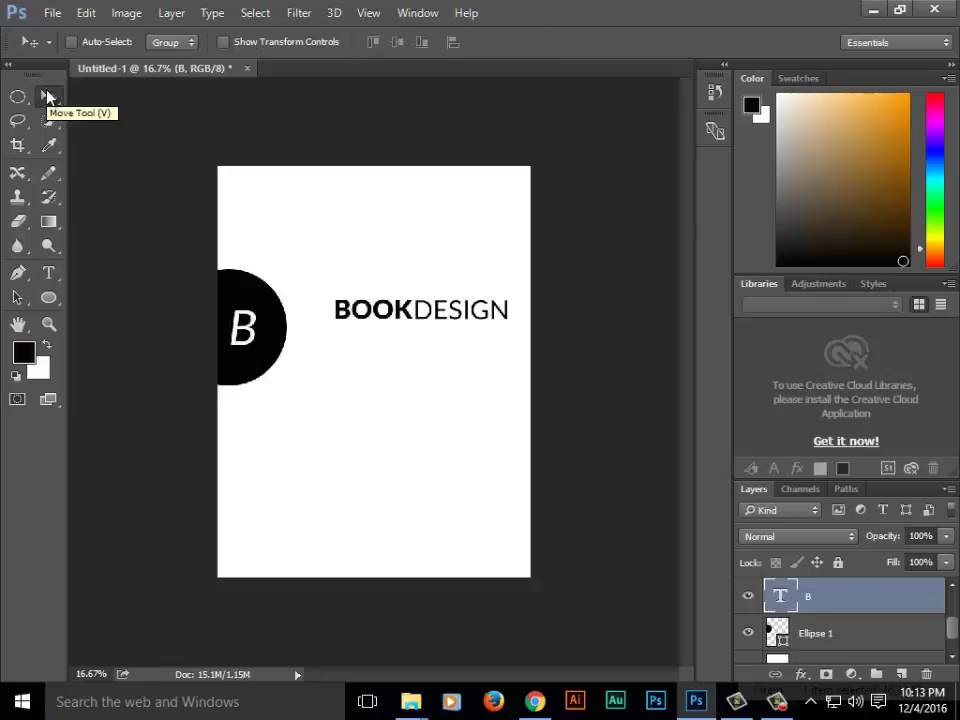
click(48, 273)
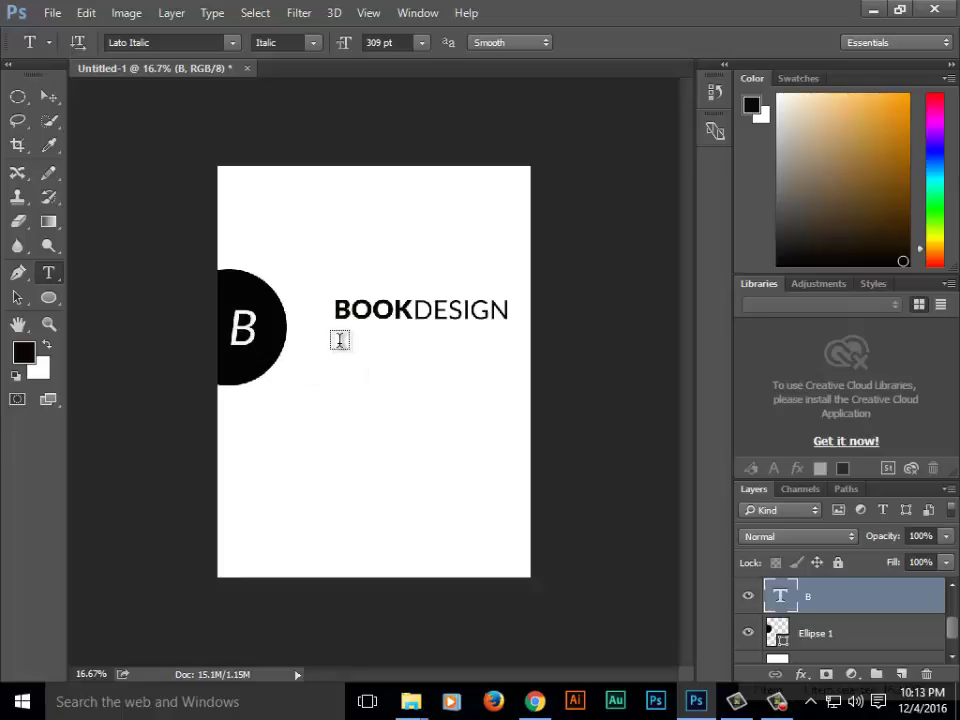
Type the word TEMPLATE on a new italic line below BOOK DESIGN
click(339, 340)
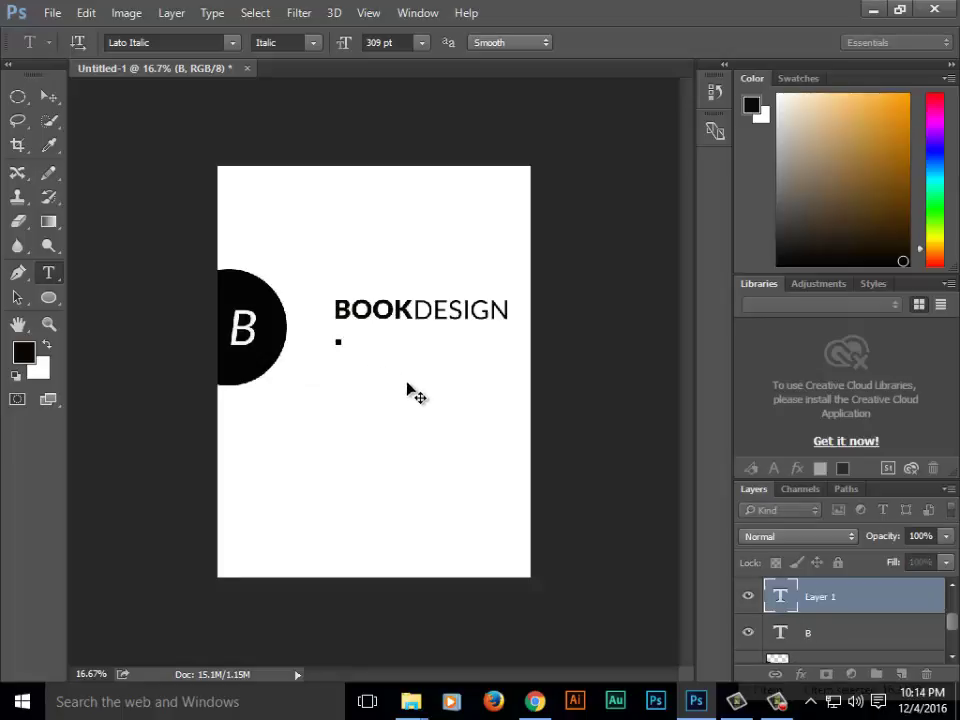
text(Th)
drag(366, 338, 335, 340)
click(47, 96)
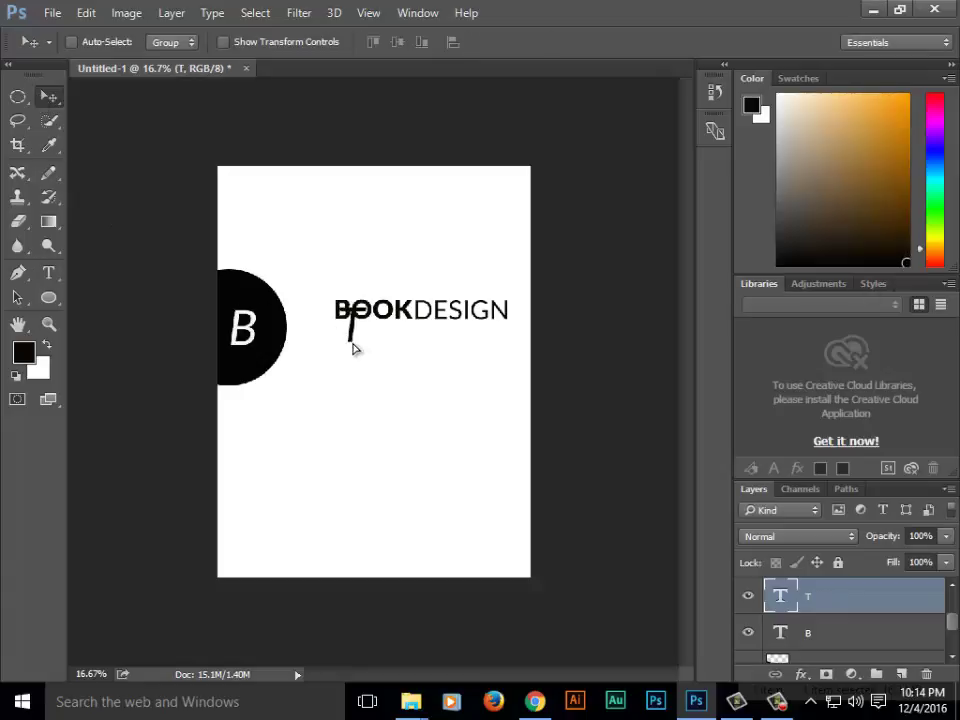
drag(353, 345, 352, 358)
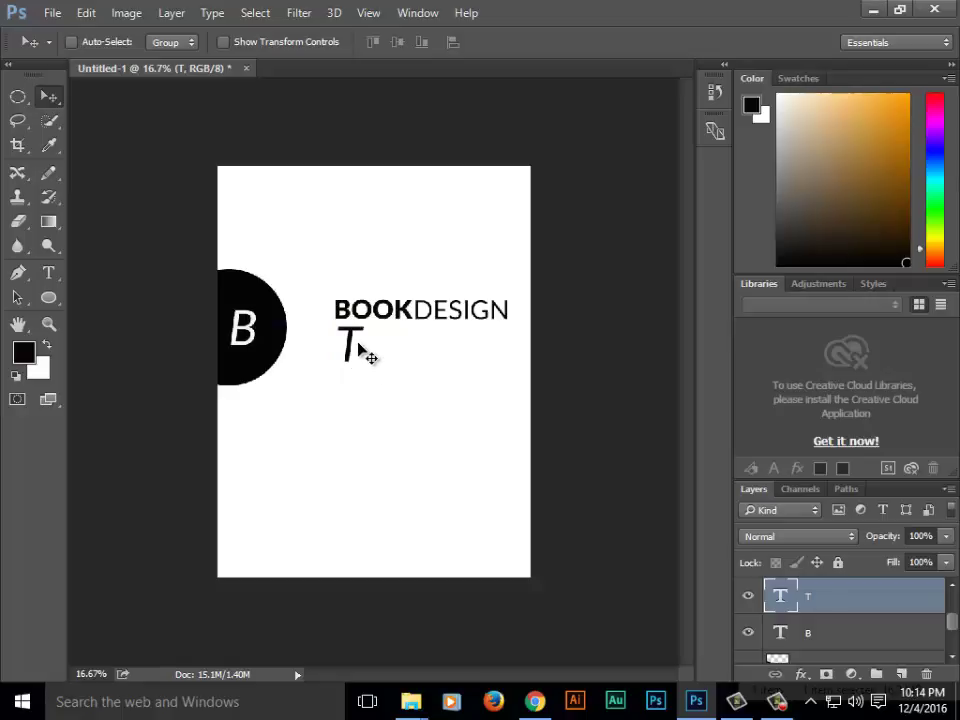
key(t)
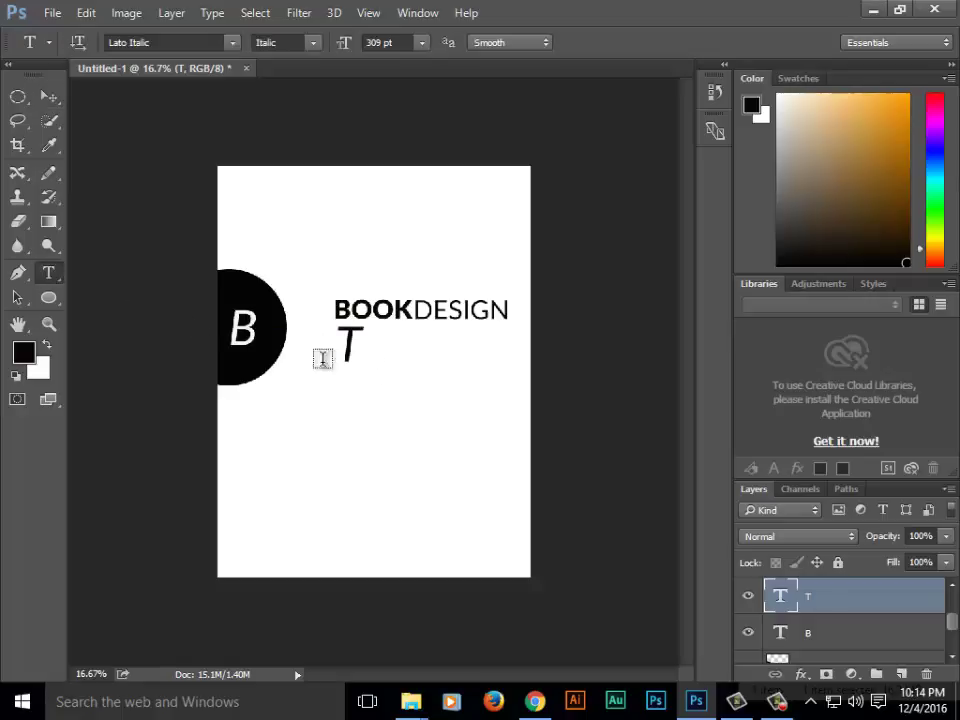
click(351, 342)
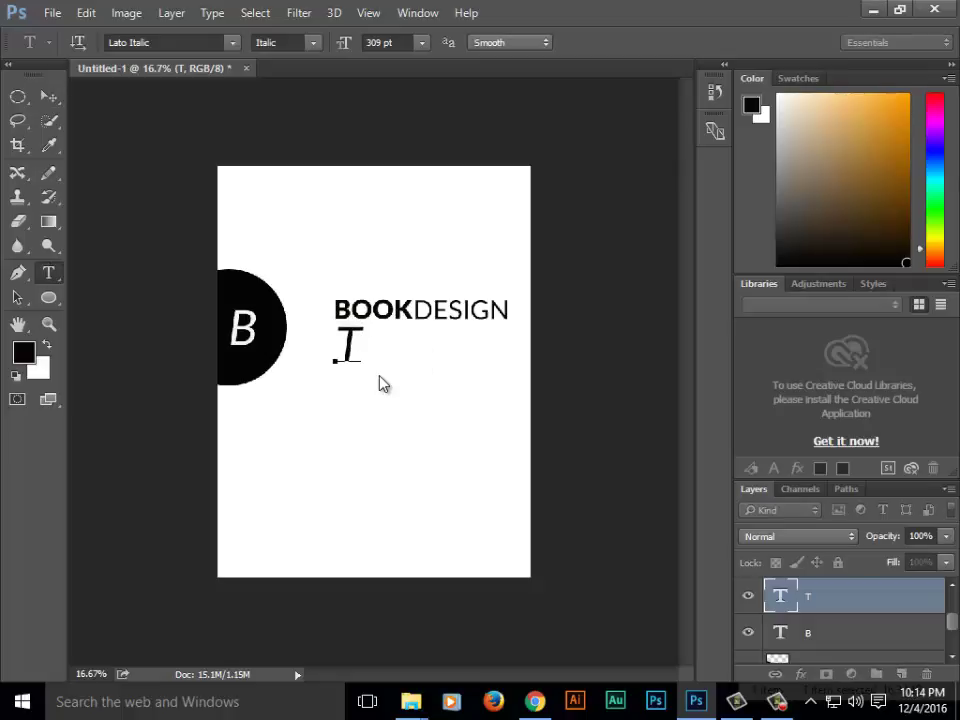
text(EM)
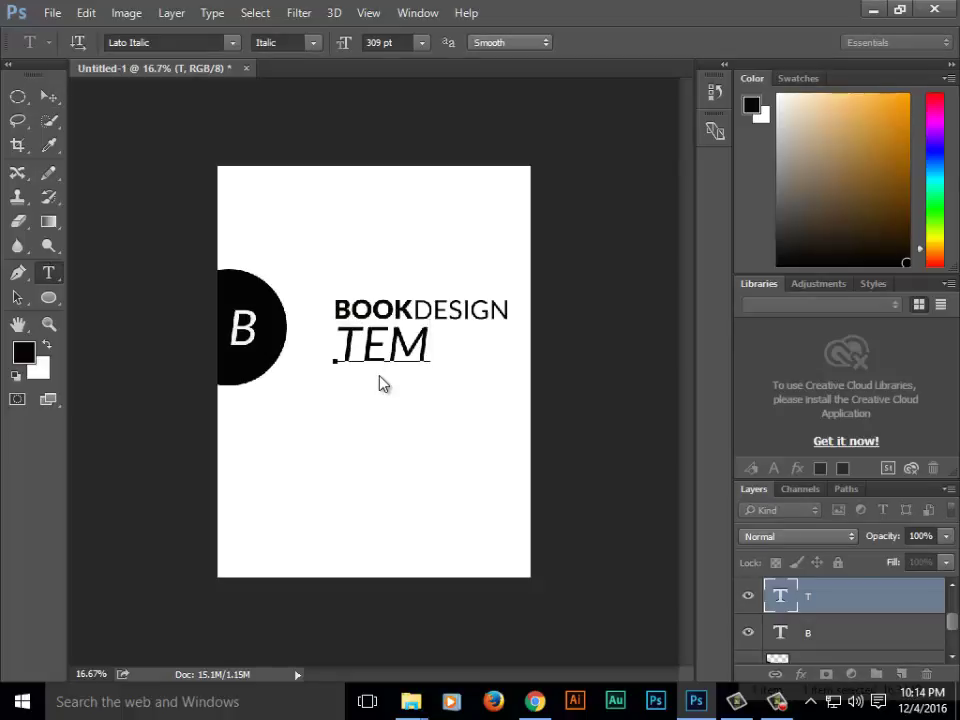
text(PIL)
text(A)
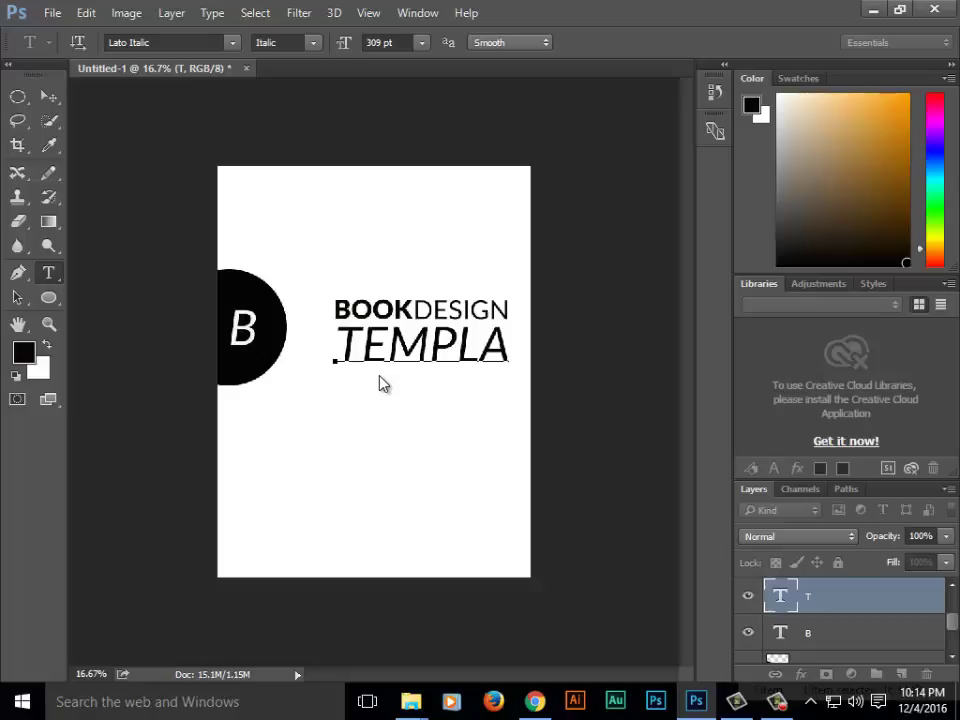
text(T)
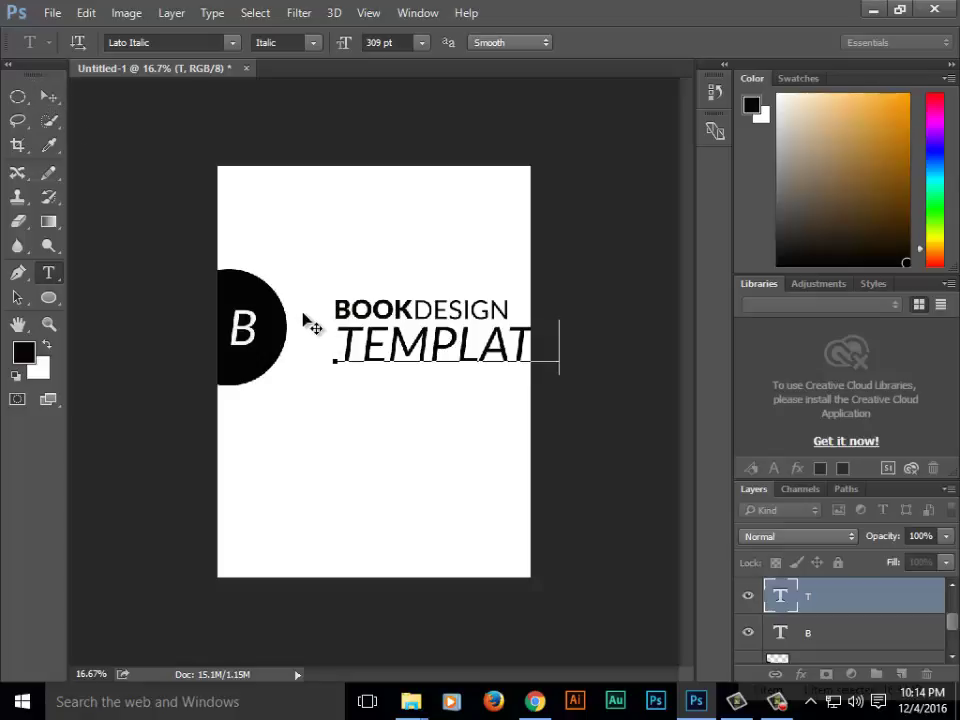
Reduce TEMPLATE's font size to fit the page and move it up under BOOKDESIGN
drag(338, 348, 577, 360)
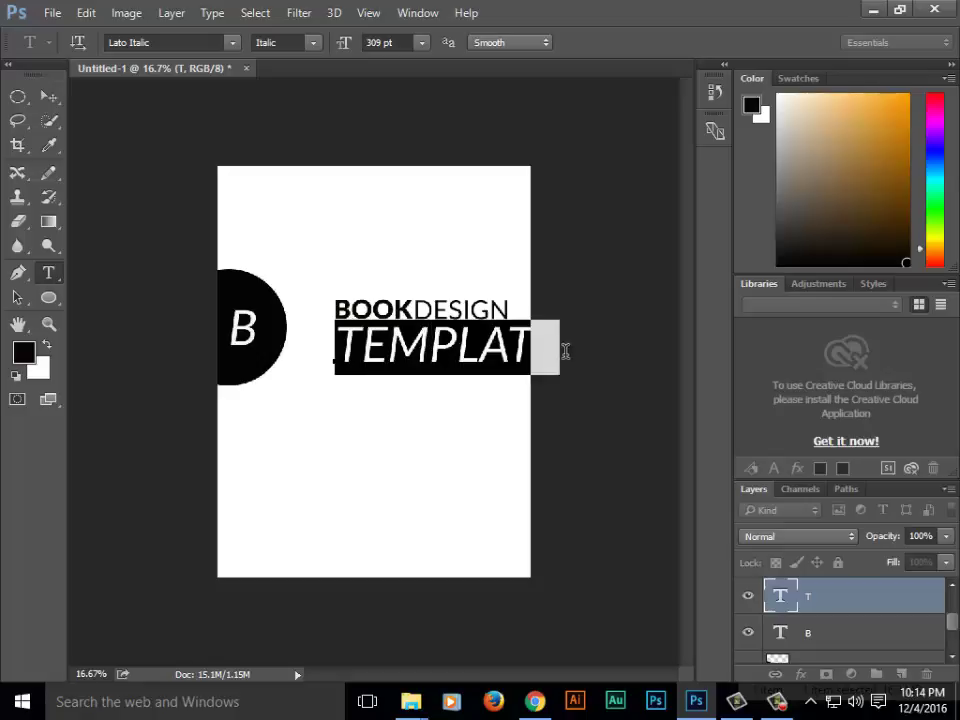
click(374, 42)
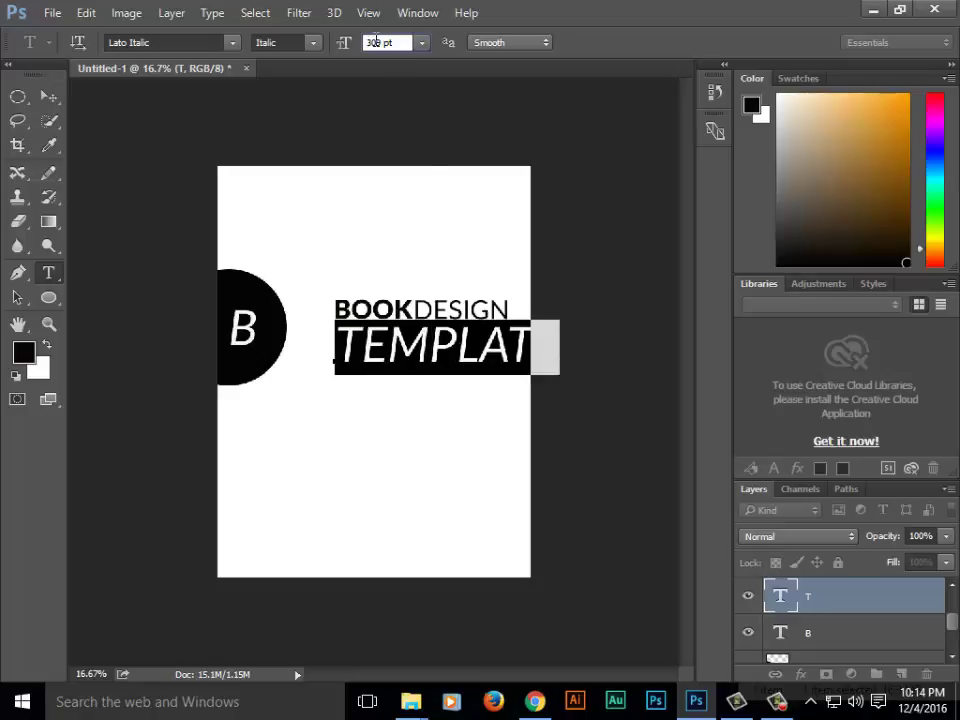
key(Down)
key(Down)
key(Down)
key(Down)
key(Down)
key(Down)
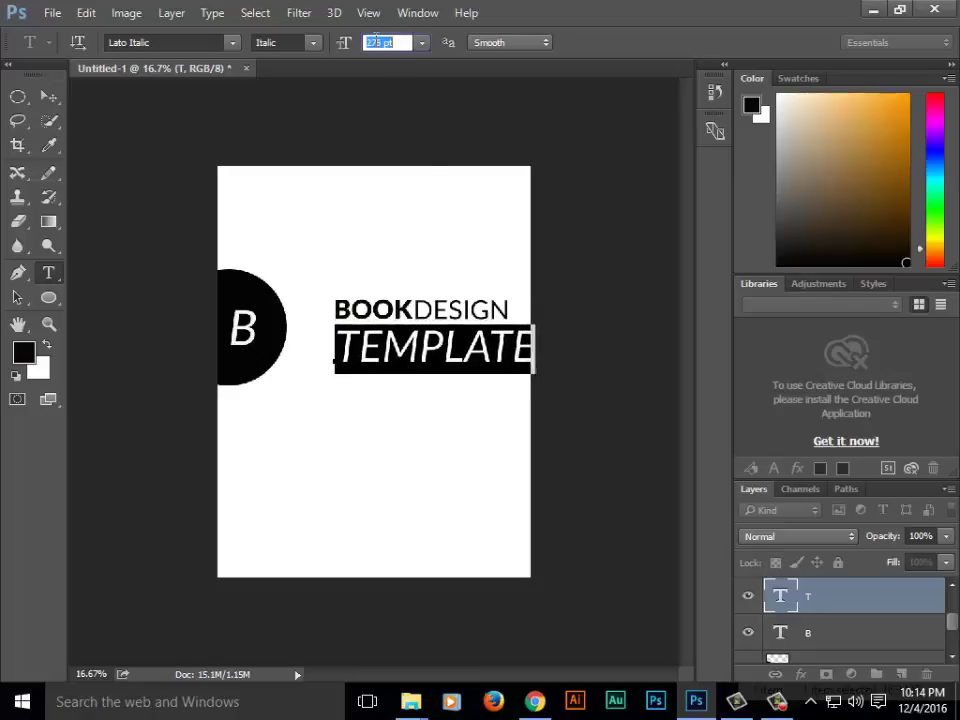
key(Down)
key(Down)
key(Down)
key(Down)
key(Down)
key(Down)
key(Down)
key(Down)
key(Down)
key(Down)
key(Down)
key(Down)
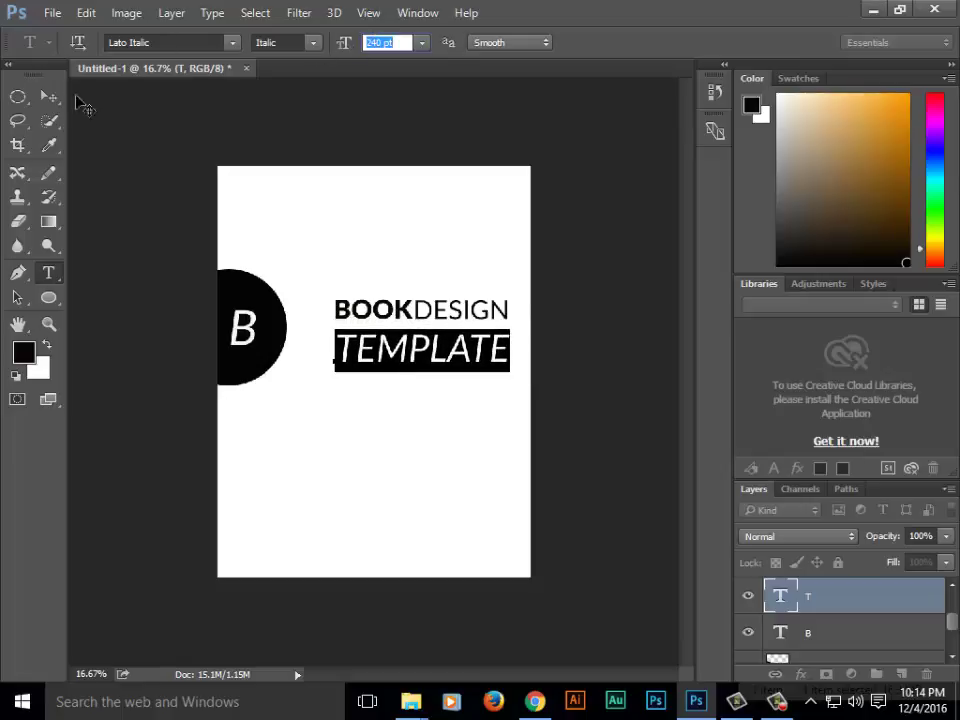
click(48, 96)
drag(400, 362, 391, 350)
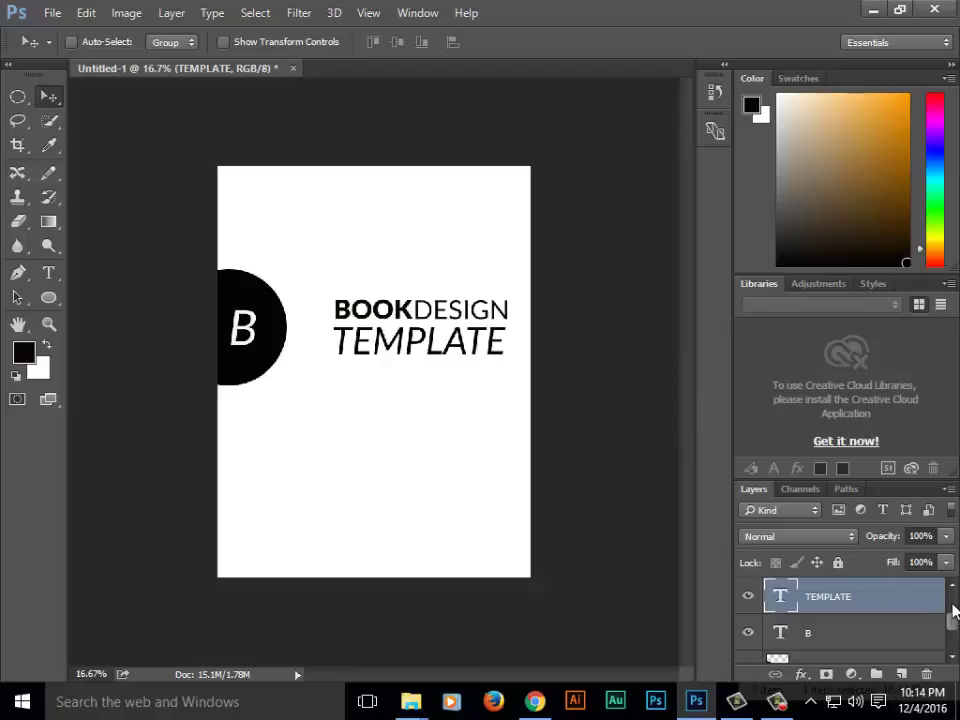
scroll(953, 612, up, 2)
Recolour the Ellipse 1 circle behind the B from black to red
scroll(953, 612, up, 1)
scroll(840, 620, down, 3)
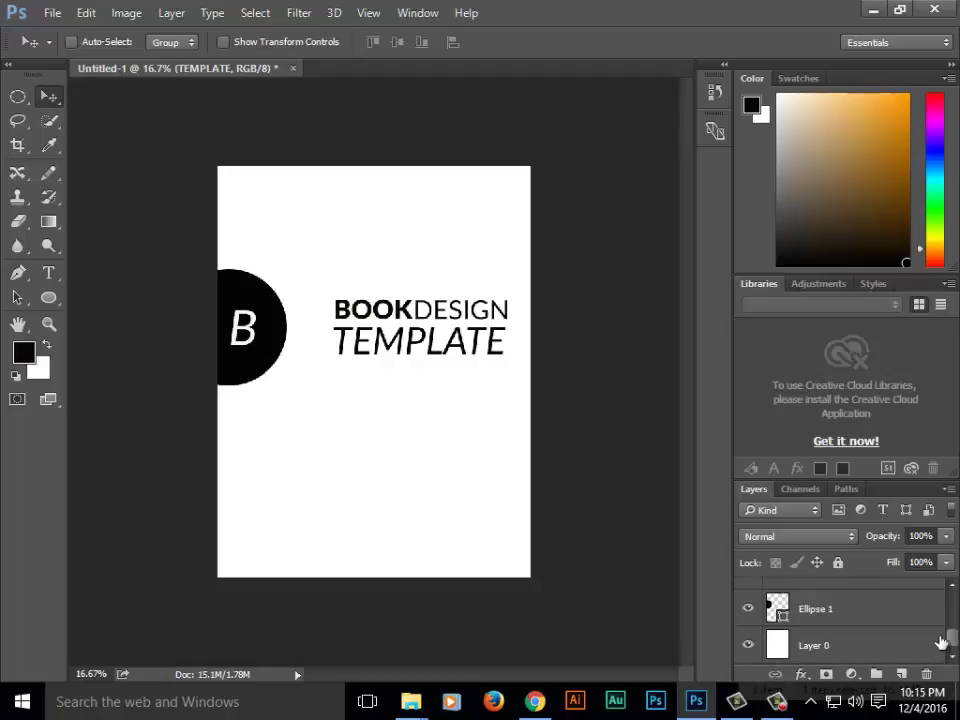
click(826, 611)
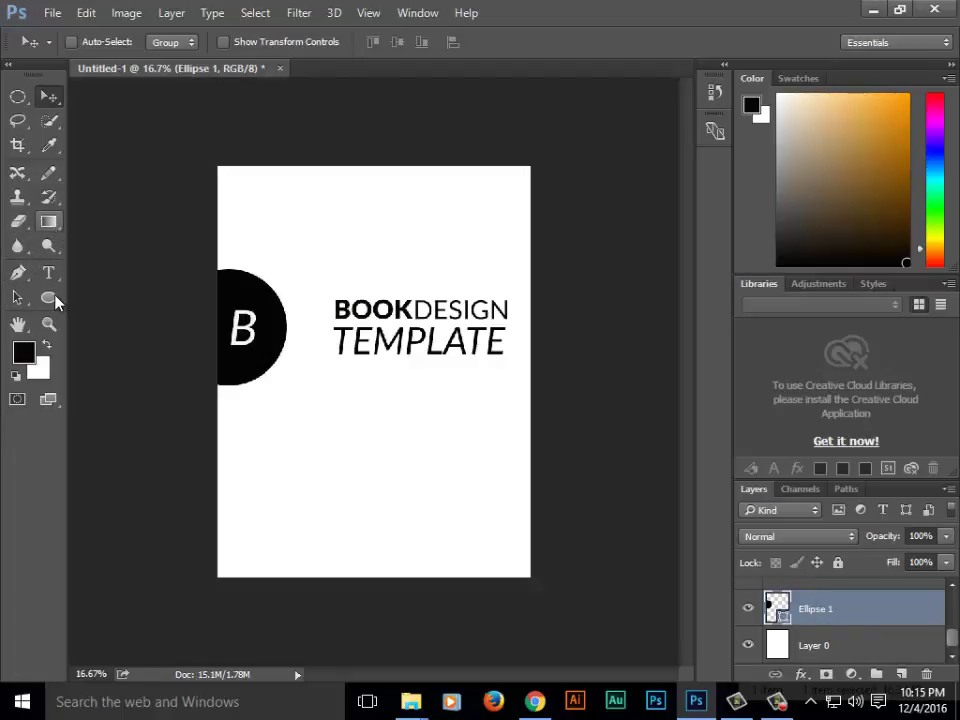
click(49, 298)
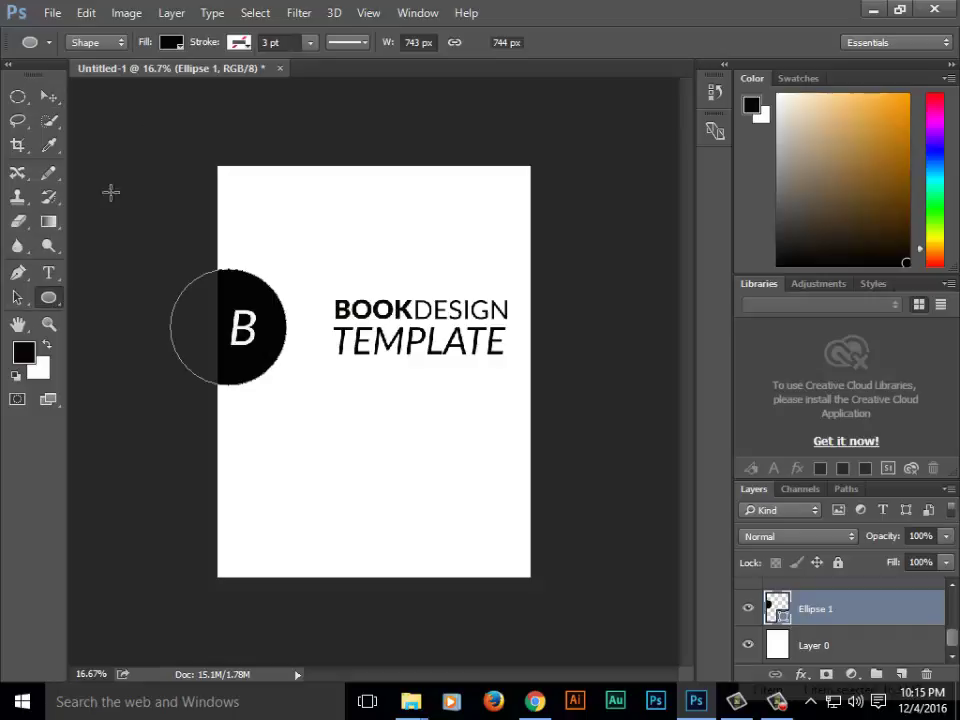
click(172, 43)
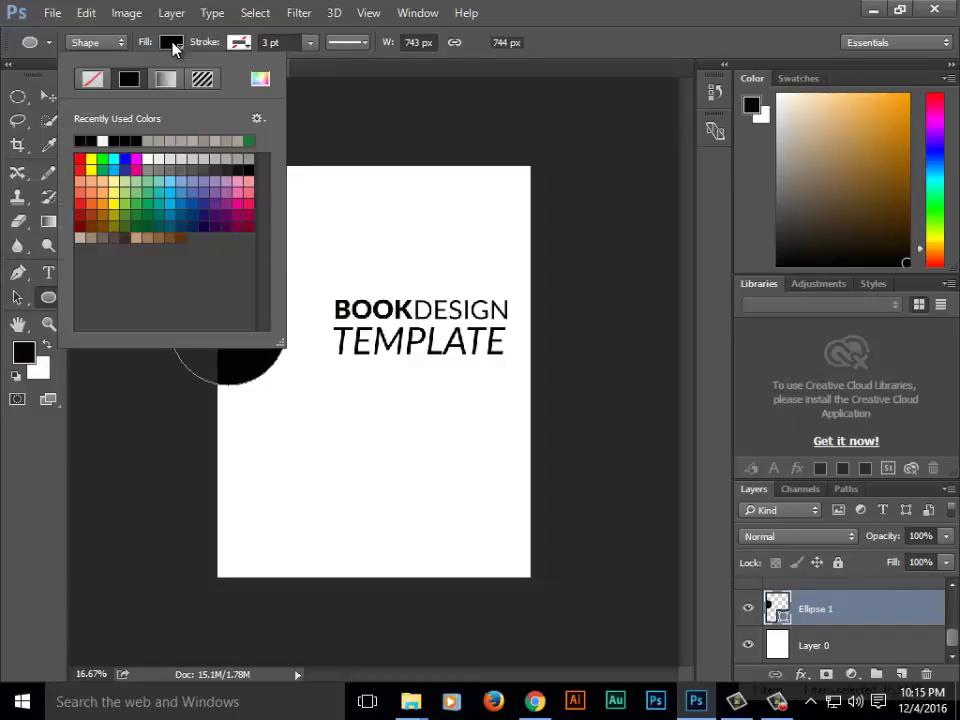
click(135, 161)
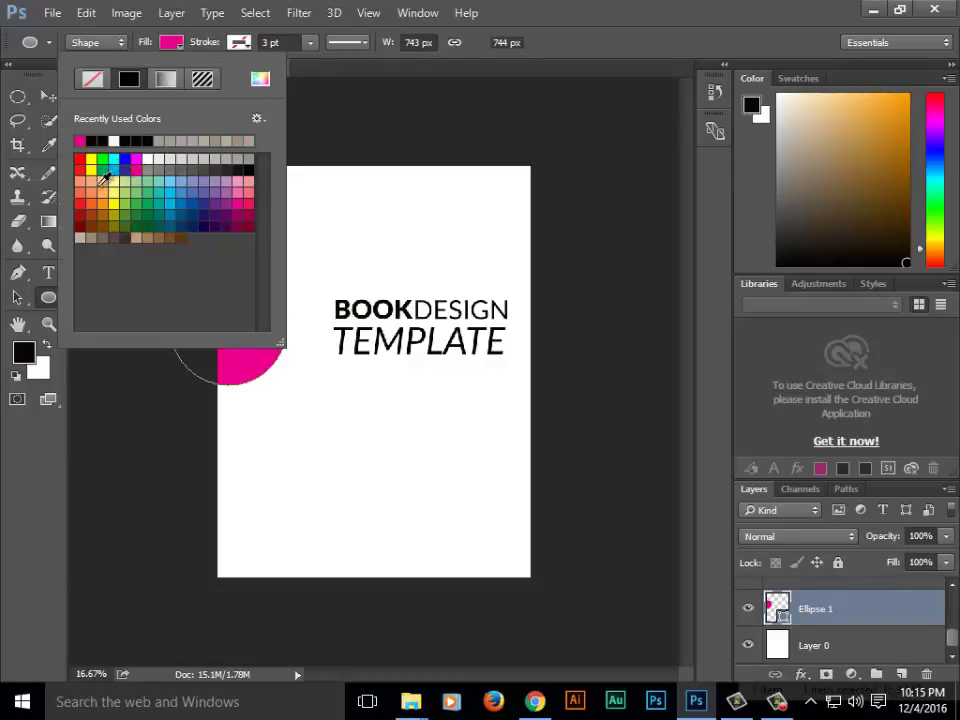
click(79, 160)
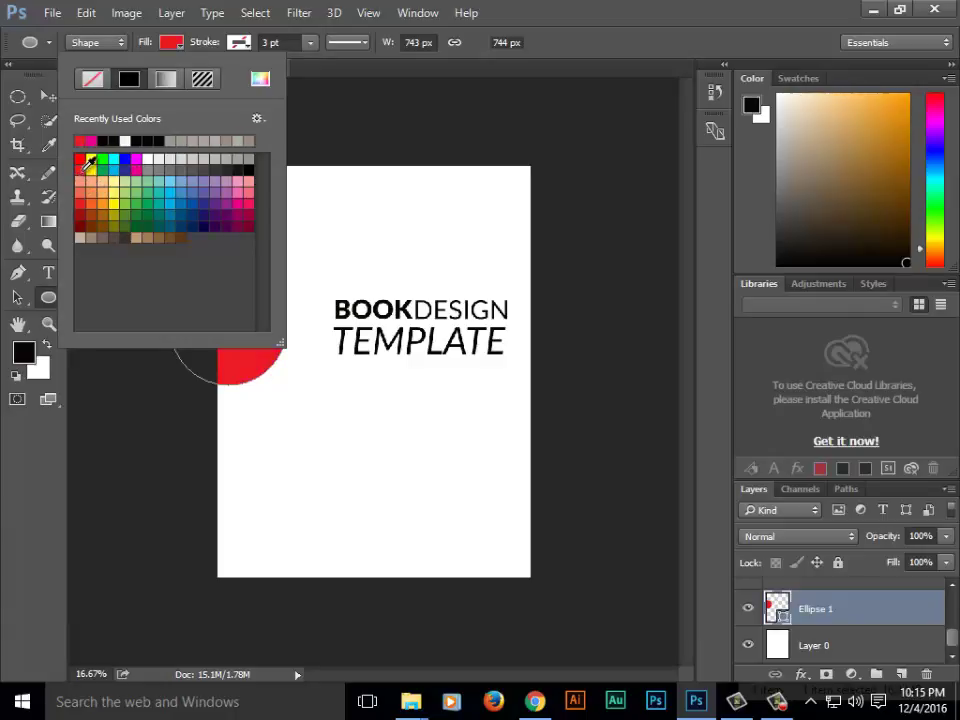
click(79, 160)
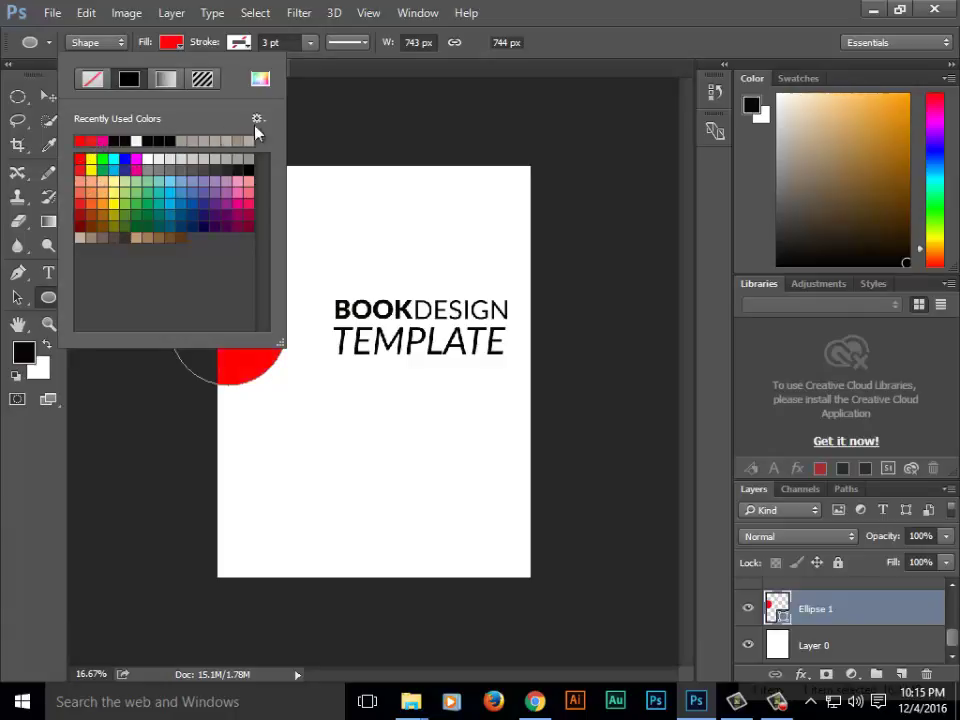
click(615, 12)
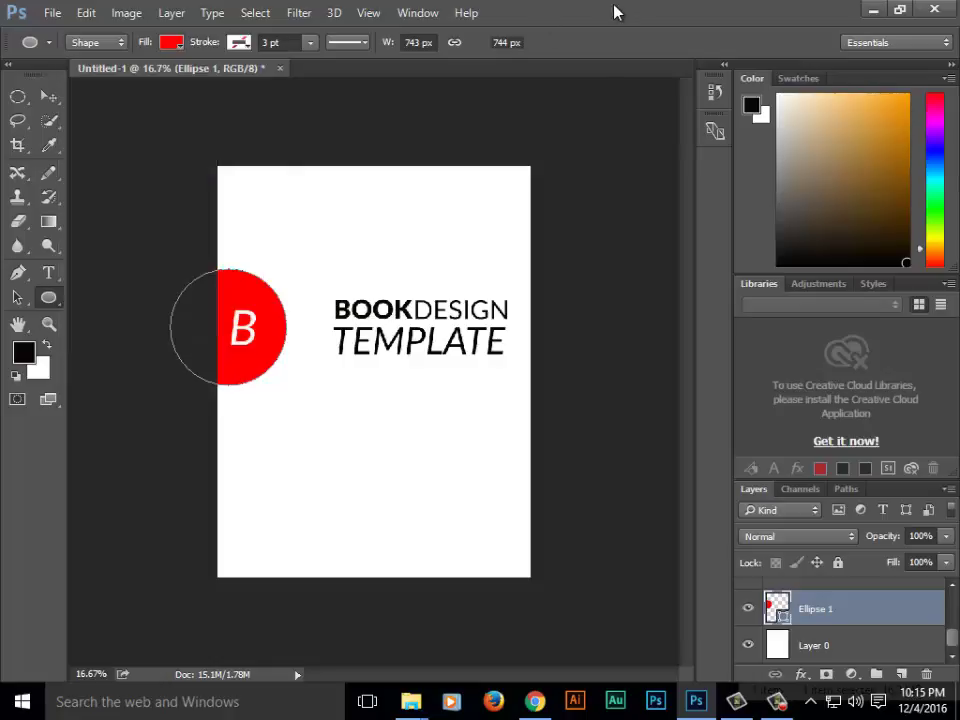
Cancel a Place Linked attempt and bring the 3871_black-and-beige-books-closed.jpg window to the front
click(50, 97)
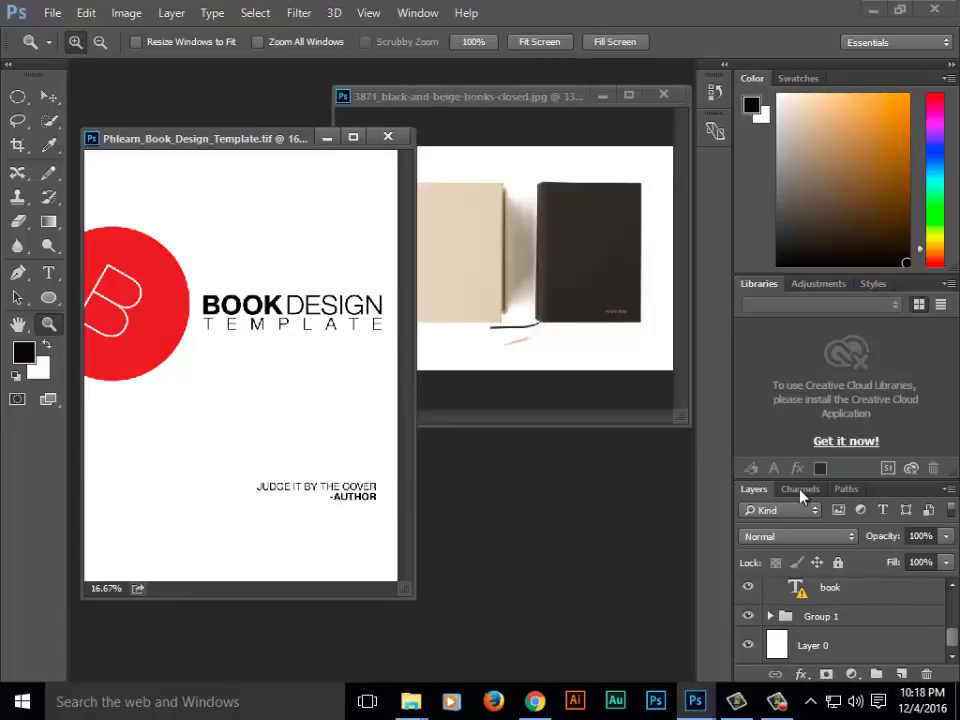
click(113, 14)
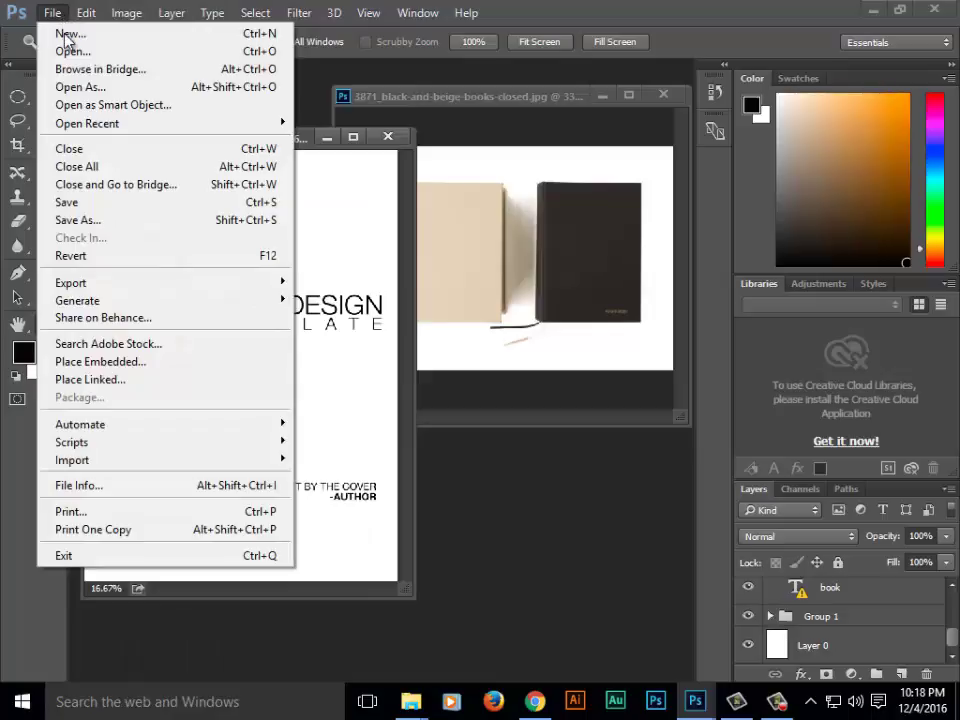
click(145, 390)
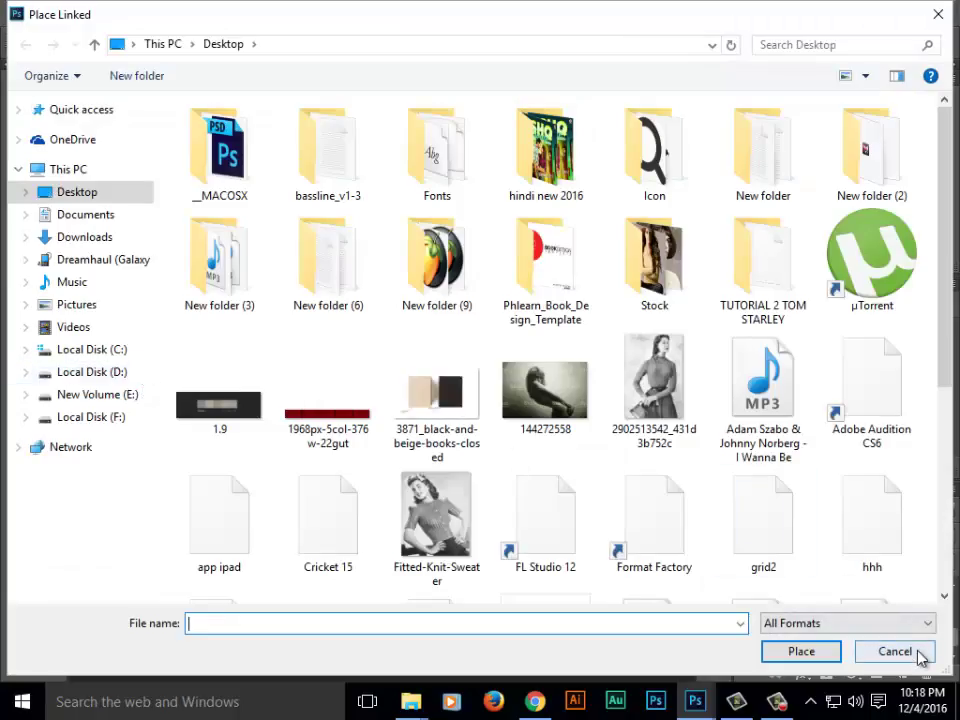
click(895, 651)
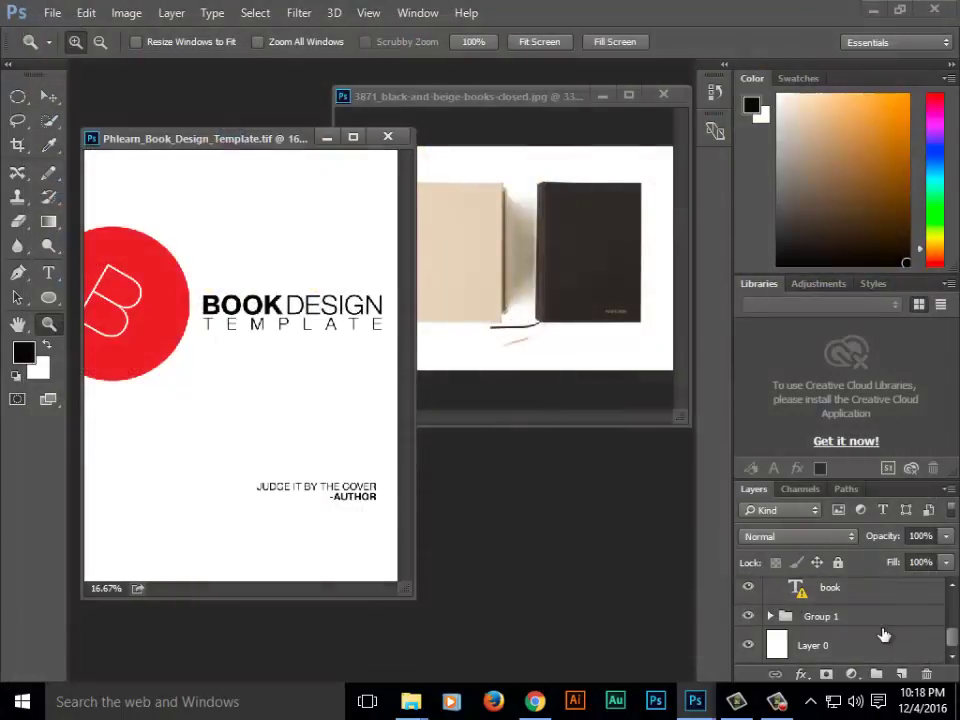
click(450, 94)
click(222, 140)
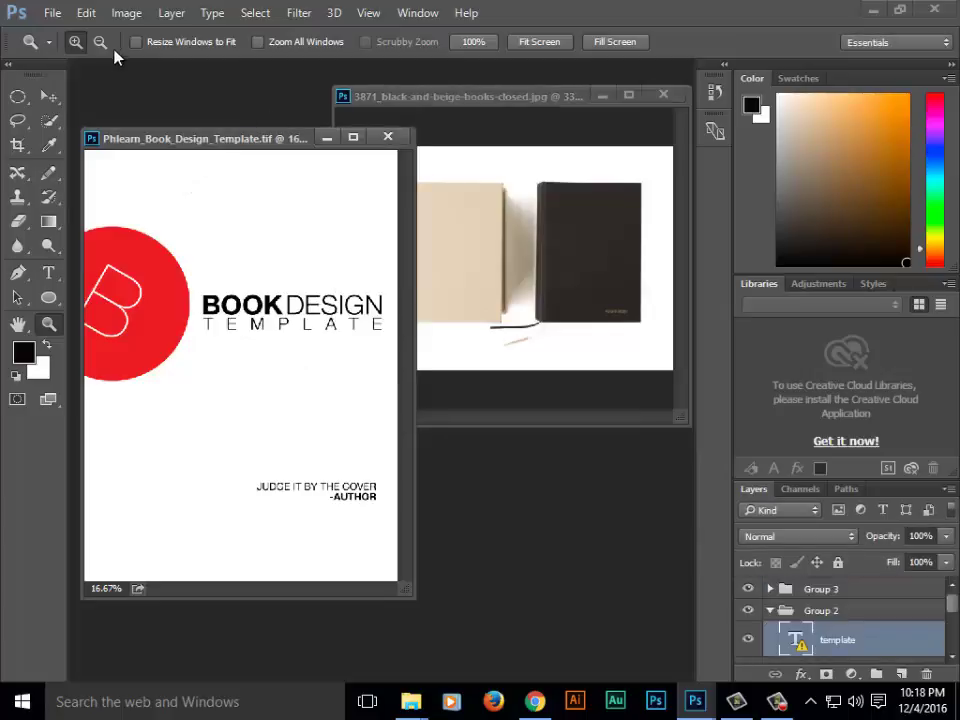
click(52, 13)
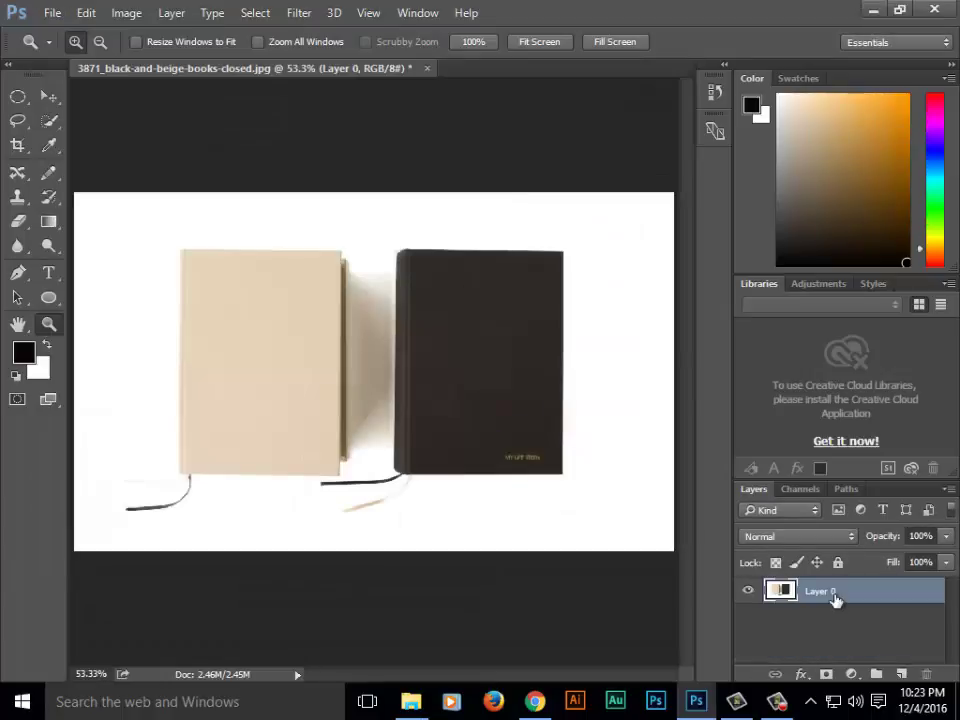
Place Phlearn_Book_Design_Template as a linked smart object into the books photo
click(50, 13)
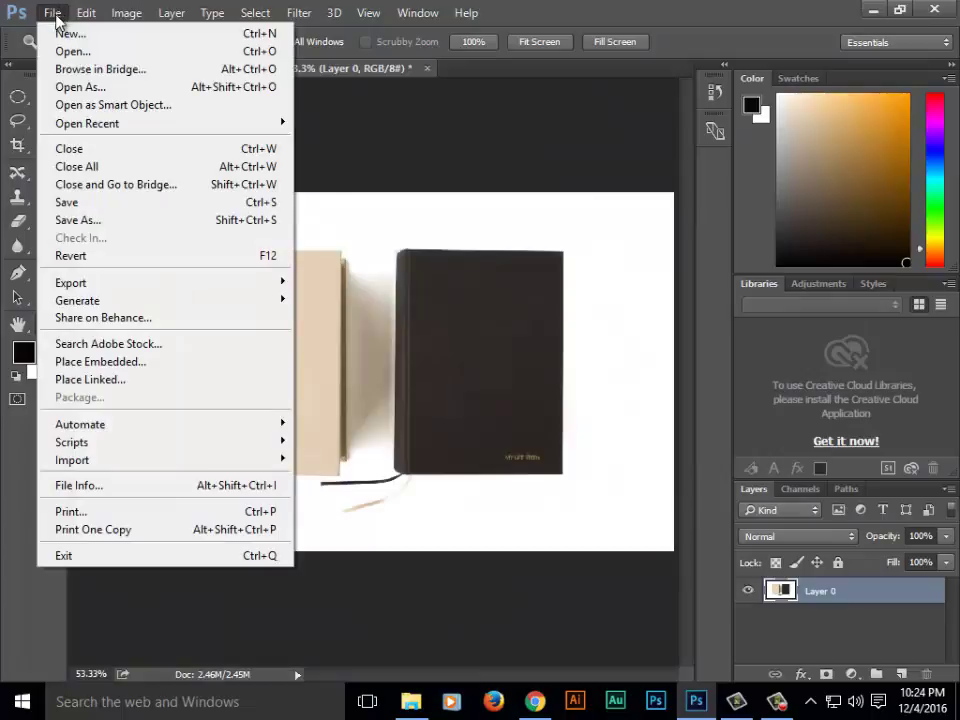
click(99, 383)
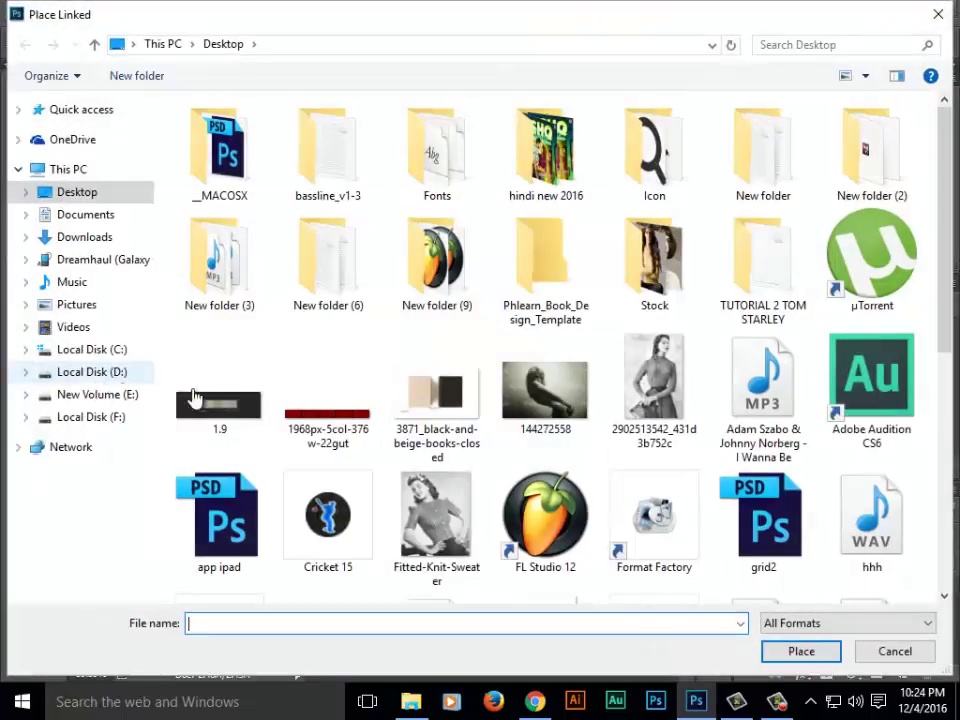
scroll(790, 320, down, 2)
scroll(790, 320, down, 3)
click(545, 400)
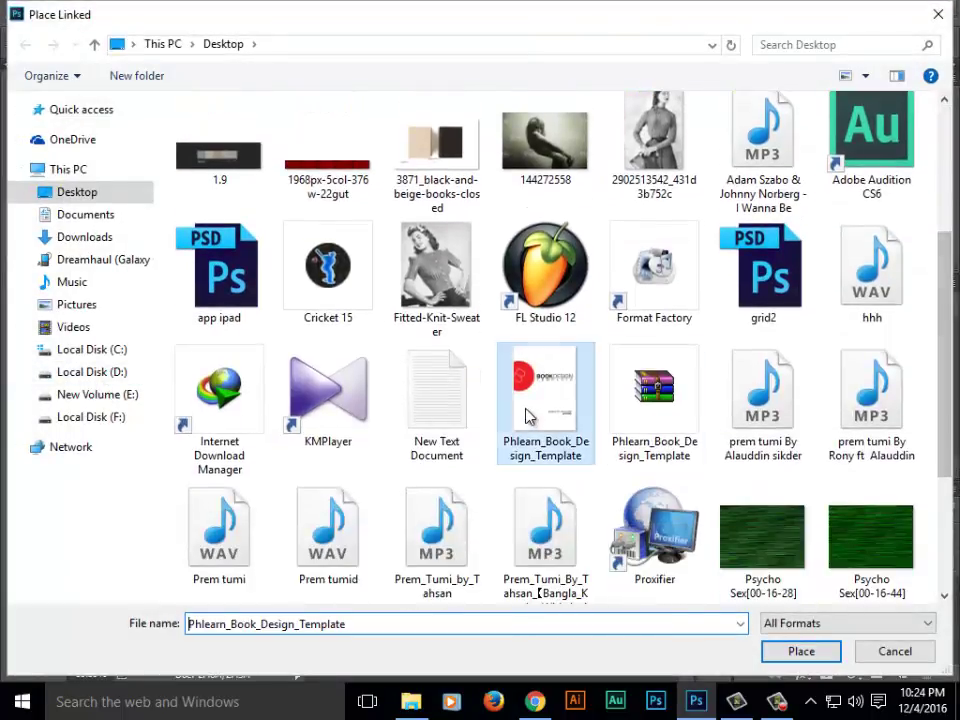
click(812, 656)
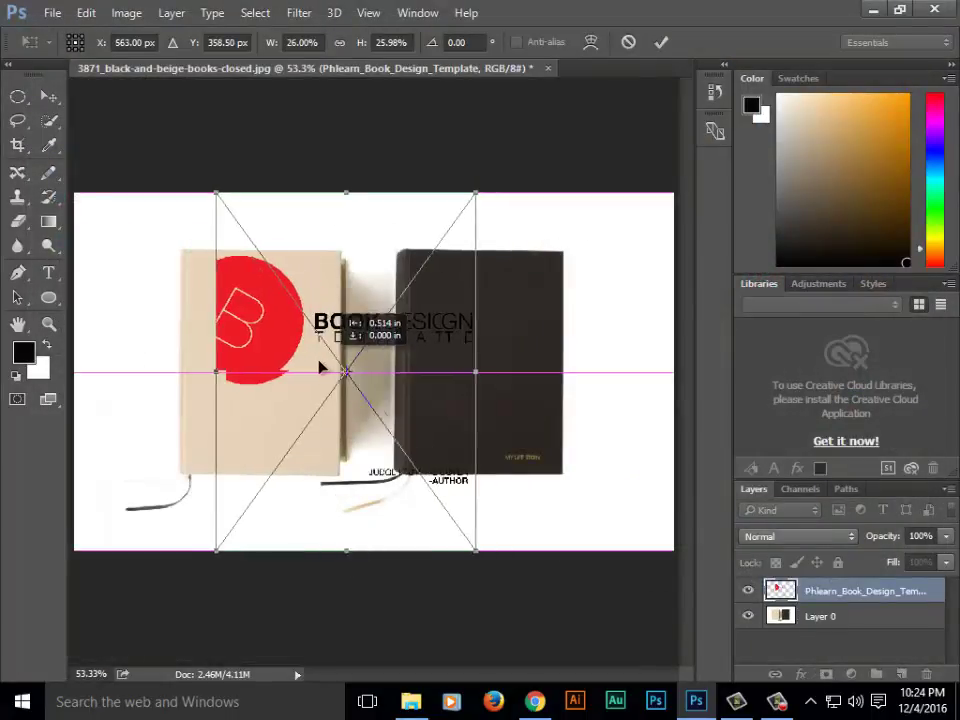
Scale and position the template over the beige book's cover and commit the transform
drag(356, 358, 265, 362)
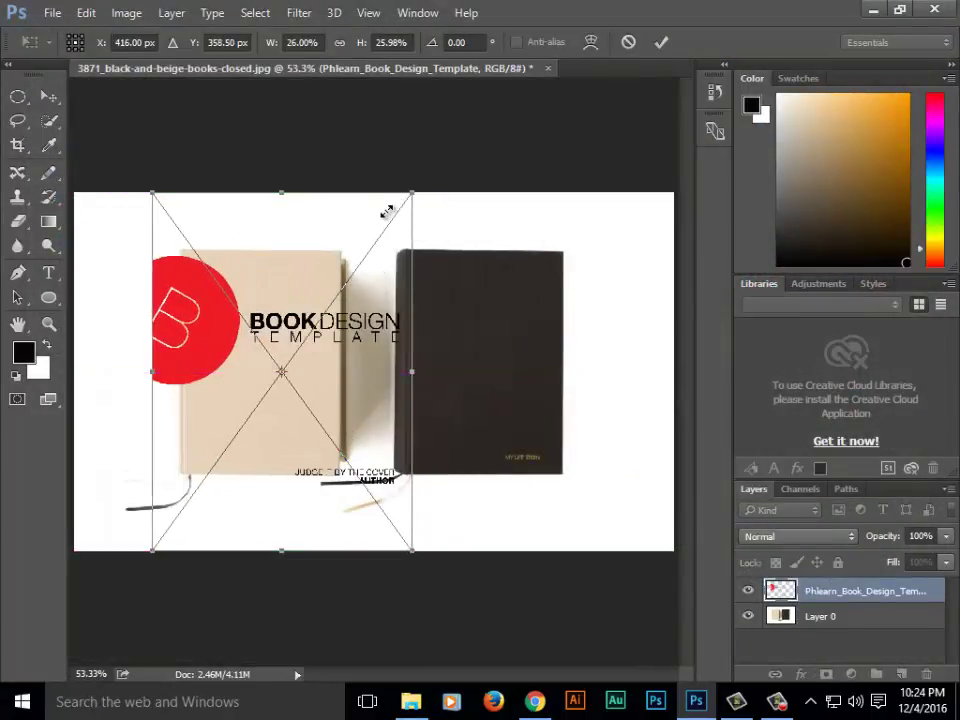
drag(411, 193, 313, 297)
drag(239, 370, 268, 307)
drag(267, 233, 266, 249)
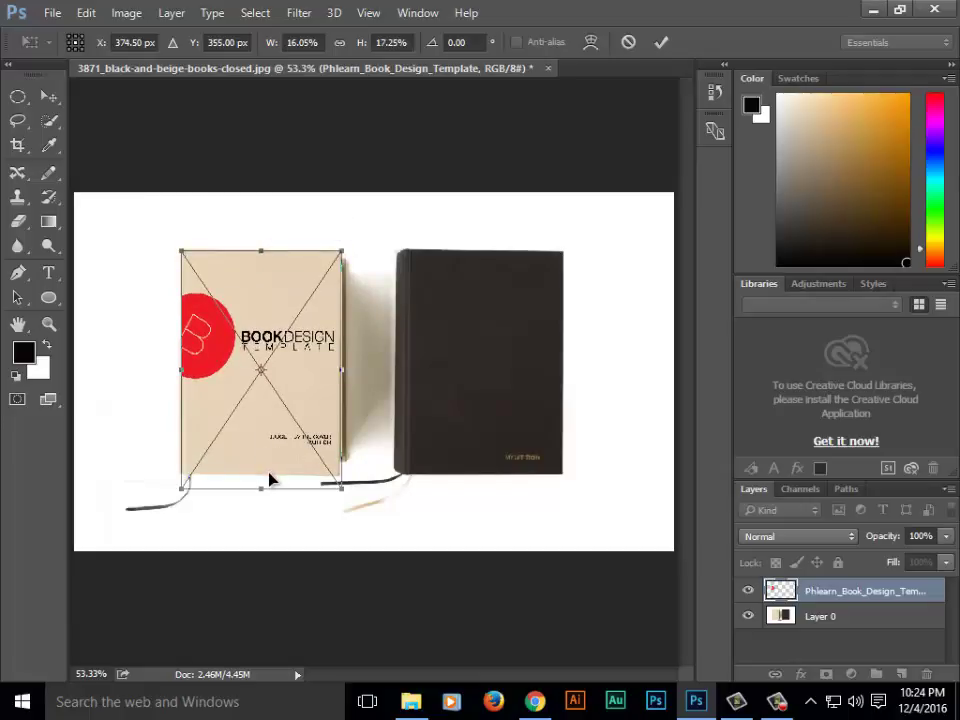
drag(265, 482, 263, 477)
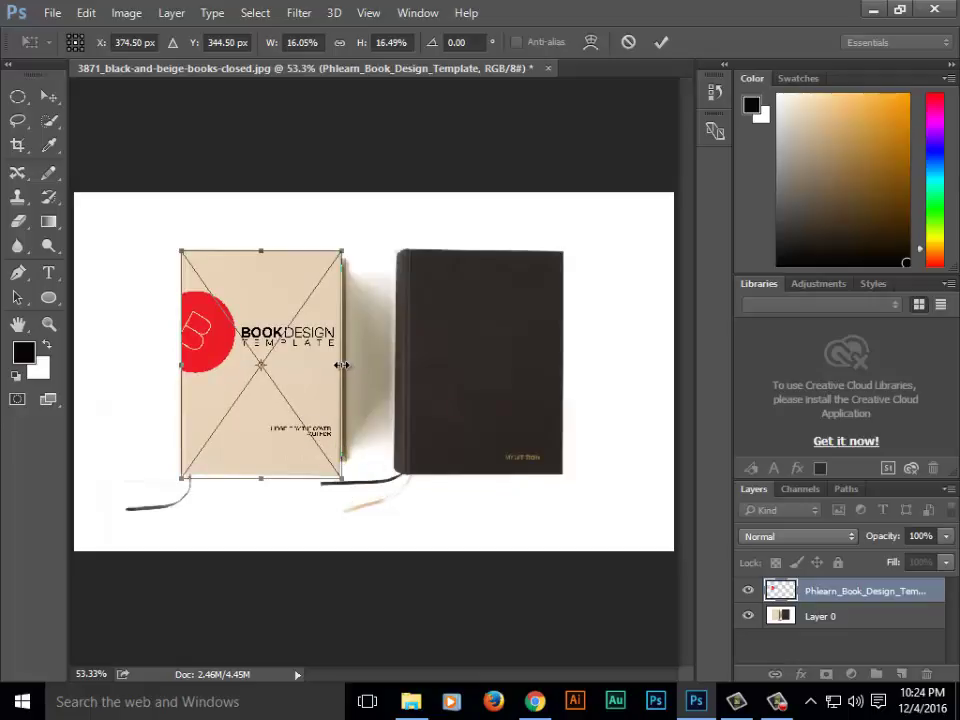
key(ctrl+space)
key(Return)
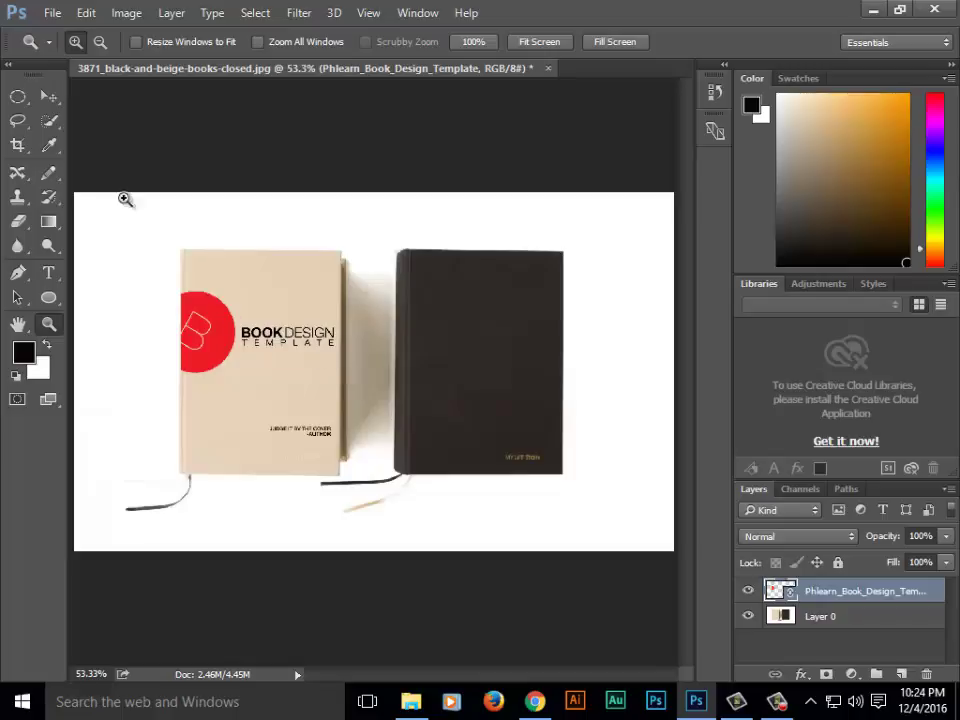
Place a second linked copy of Phlearn_Book_Design_Template into the mockup
click(48, 14)
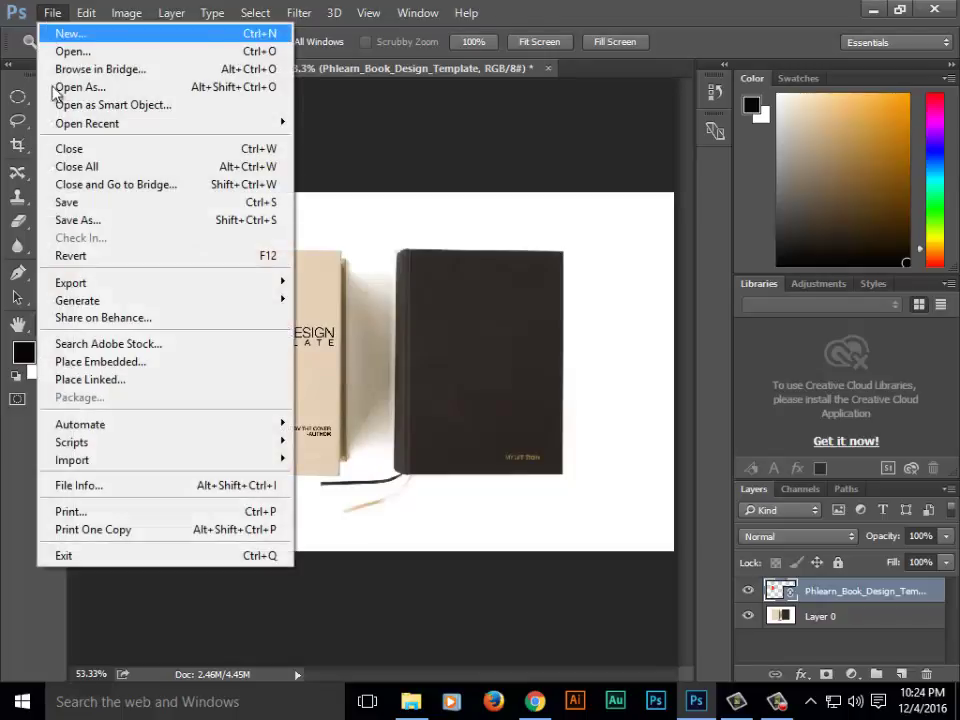
click(140, 381)
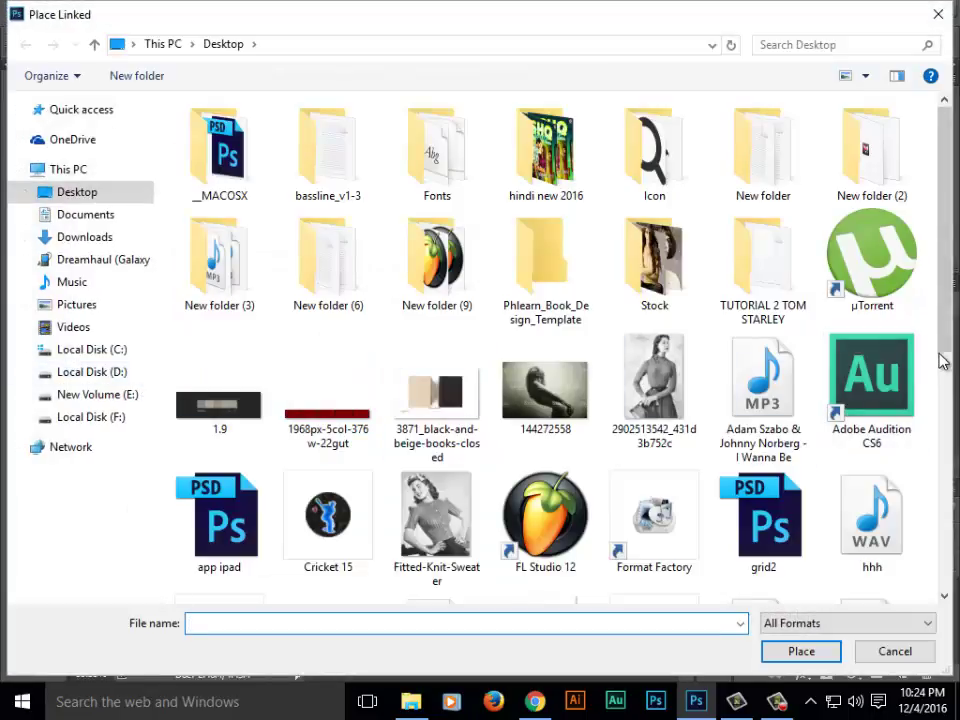
scroll(943, 415, down, 1)
scroll(943, 415, down, 5)
click(542, 335)
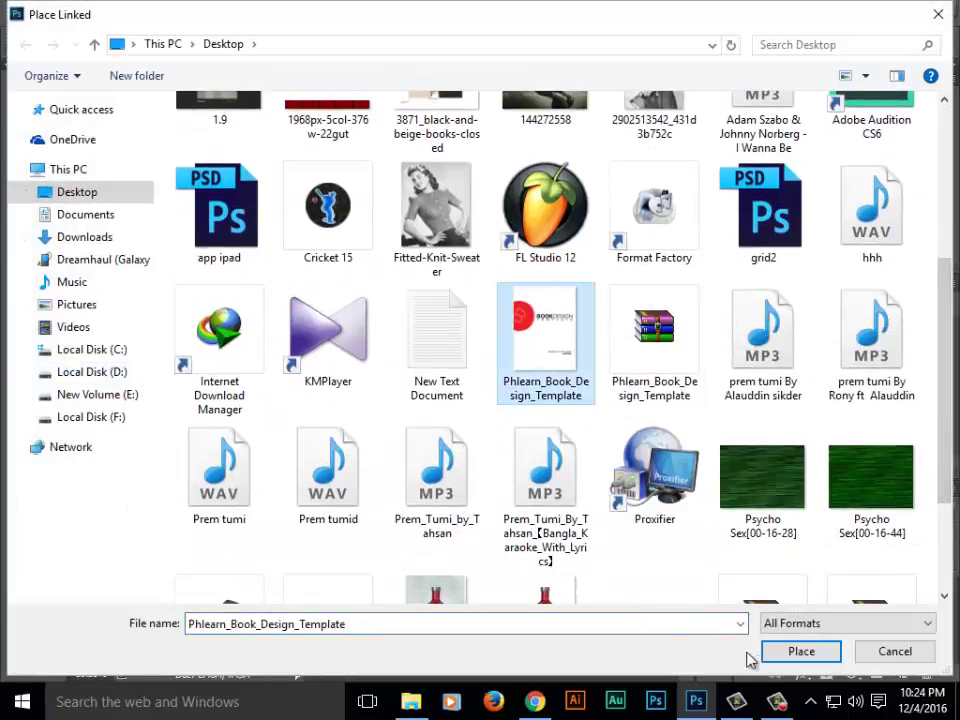
click(790, 651)
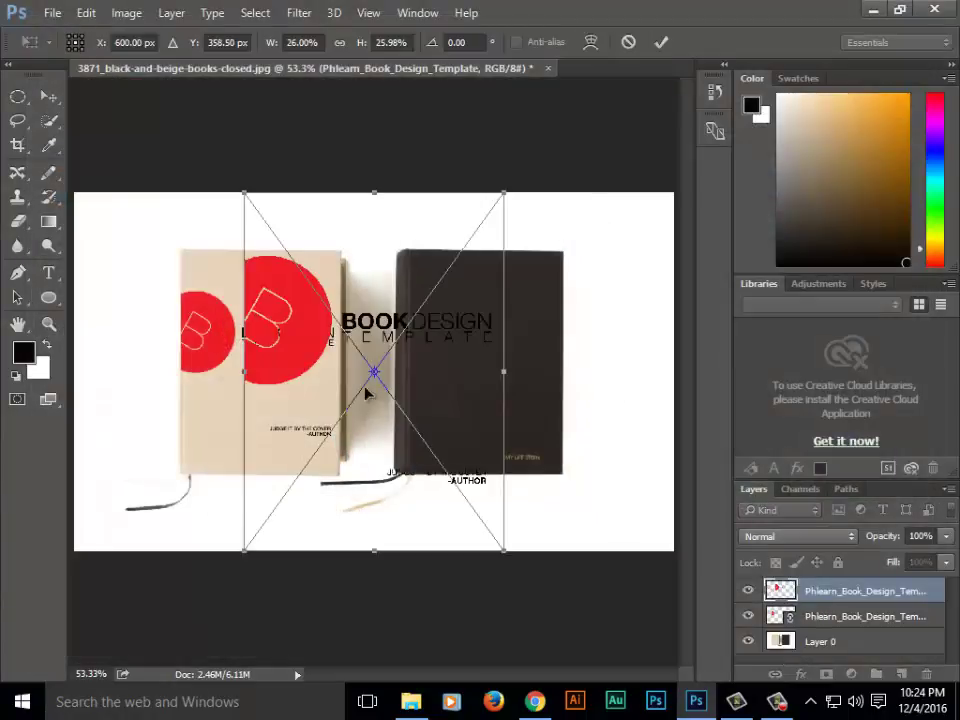
Scale and align the second template to the black book's cover edges and commit
drag(378, 375, 508, 401)
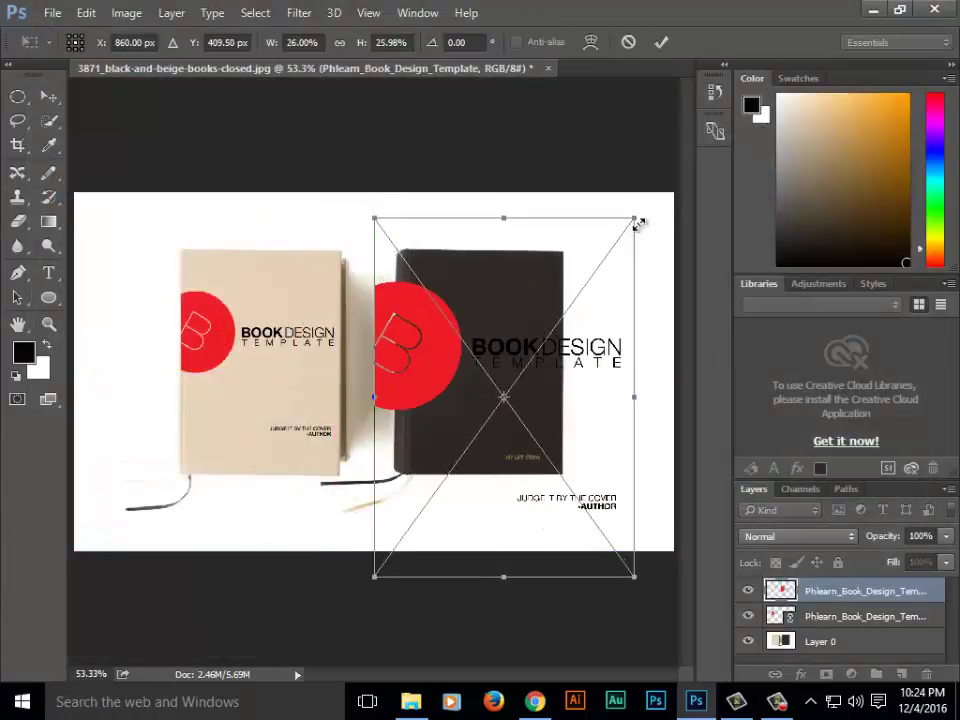
drag(638, 222, 556, 292)
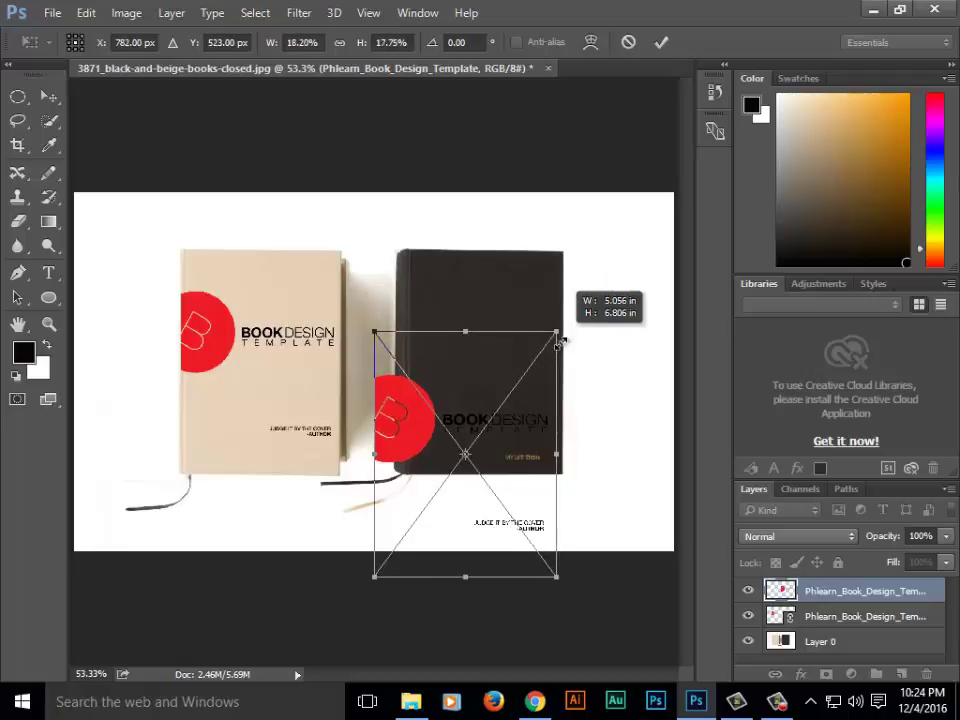
drag(551, 318, 561, 338)
drag(495, 373, 506, 308)
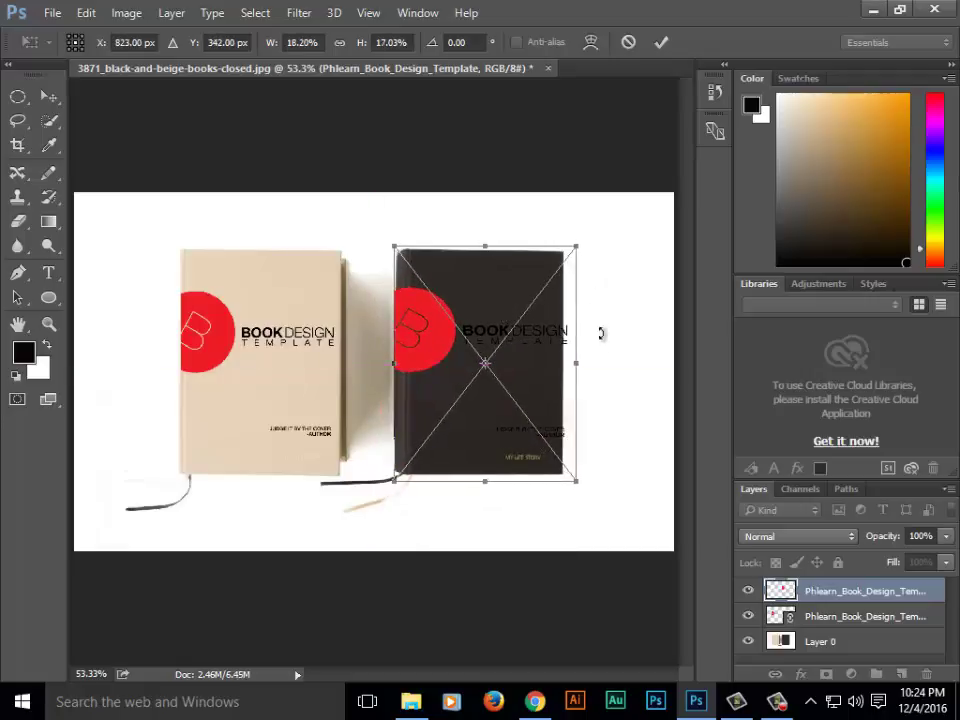
drag(577, 362, 569, 363)
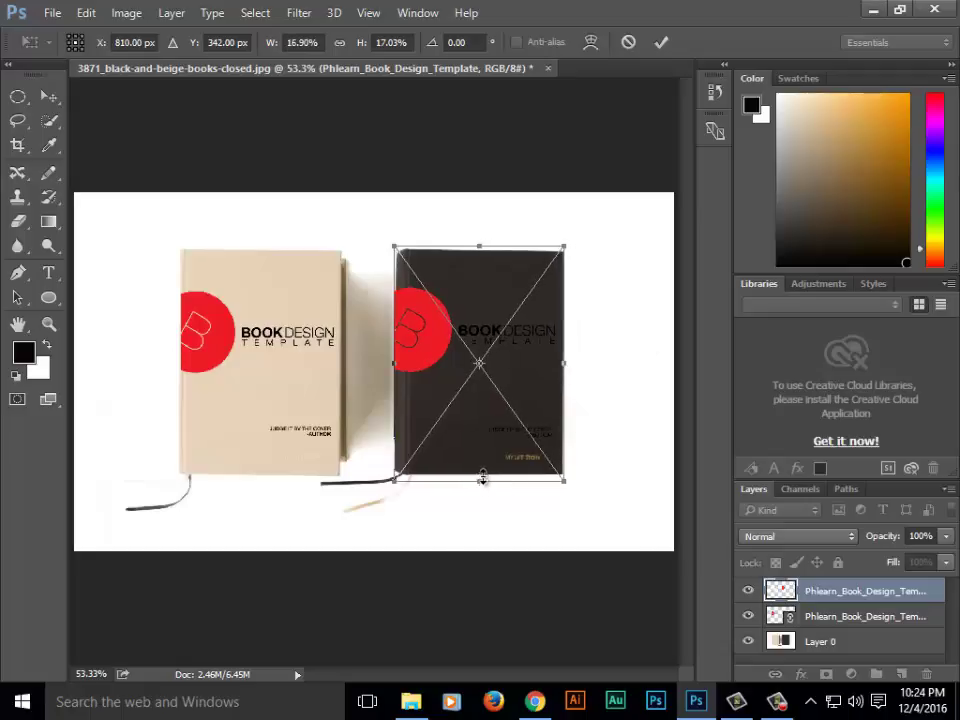
drag(482, 484, 477, 468)
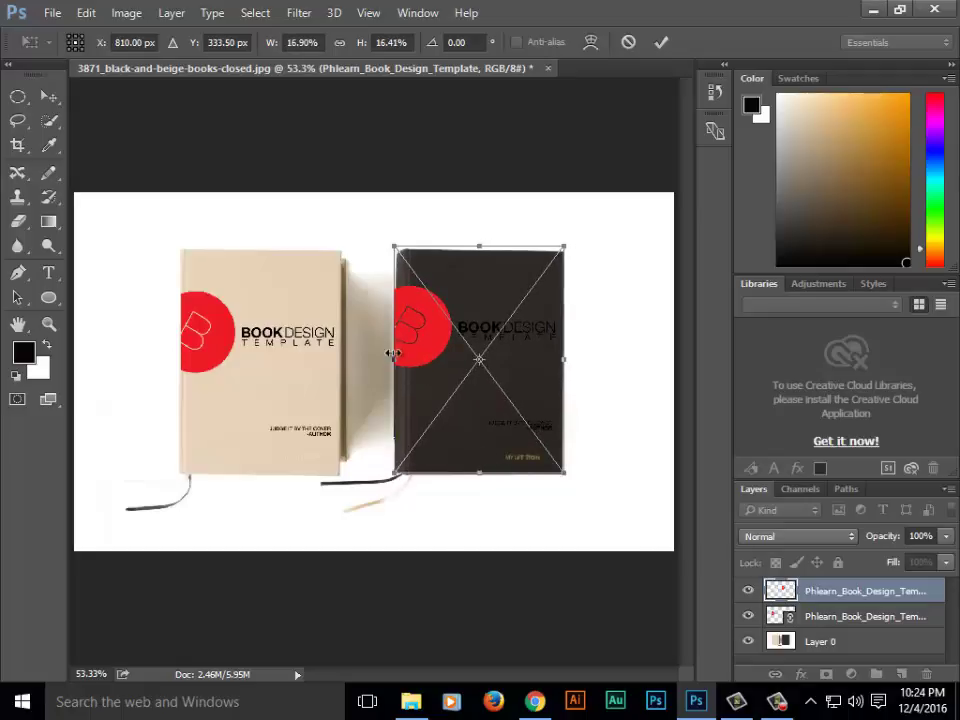
drag(394, 358, 398, 358)
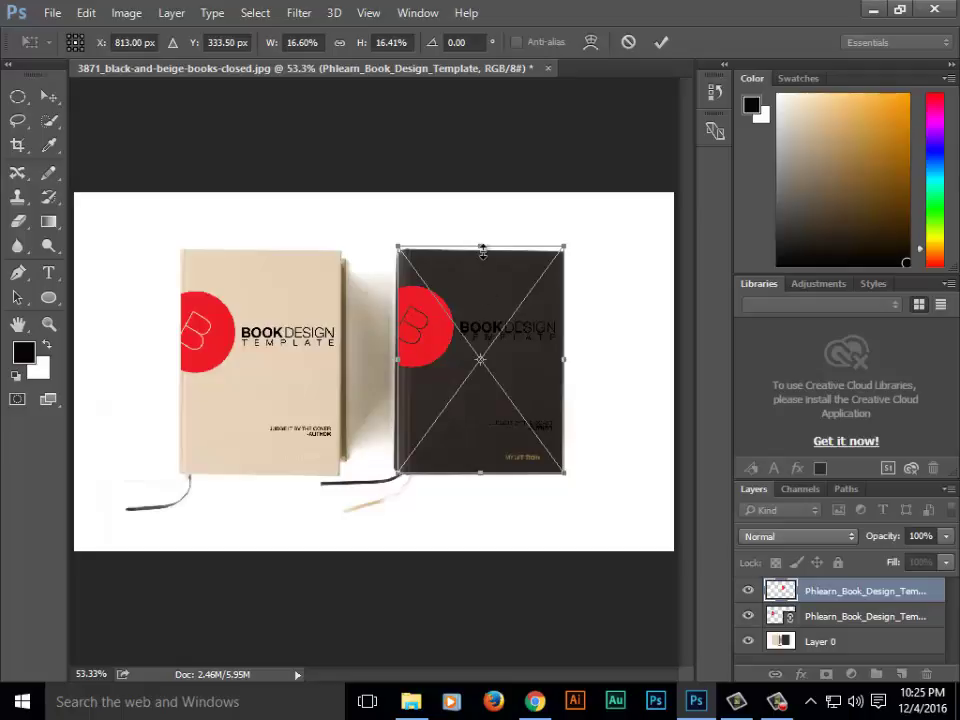
drag(482, 256, 482, 258)
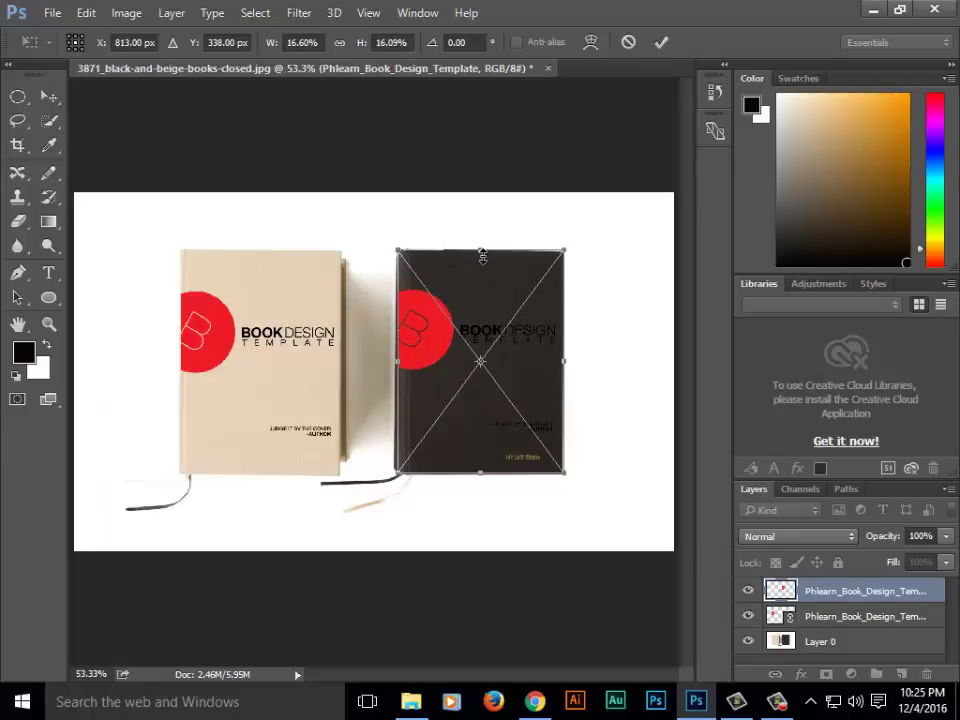
key(Return)
key(z)
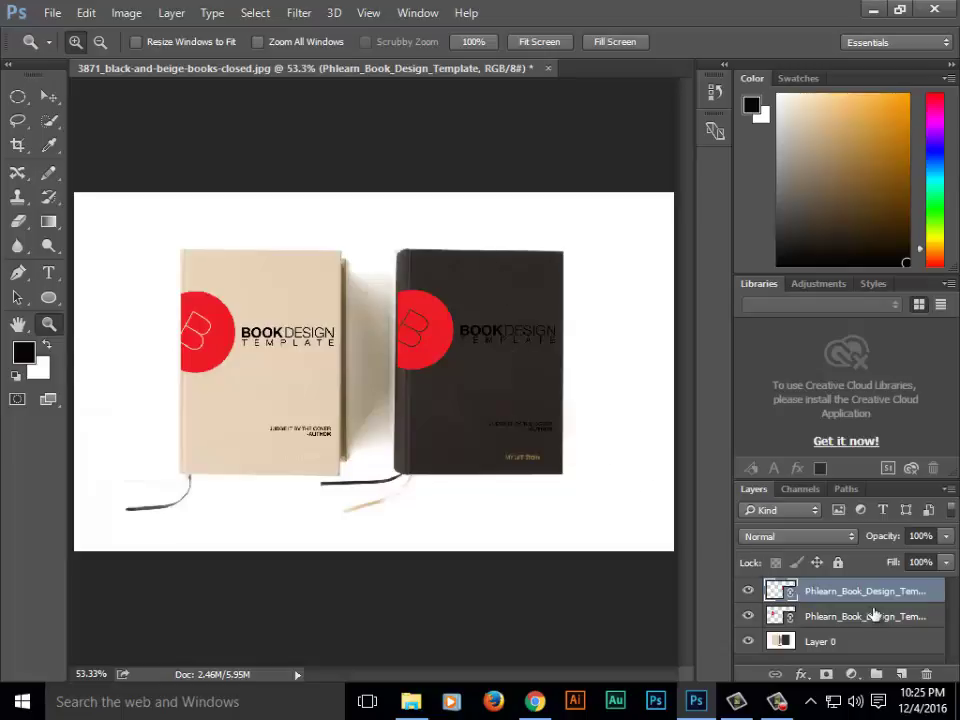
Add a Color Overlay layer style to the black book's template layer
double_click(796, 598)
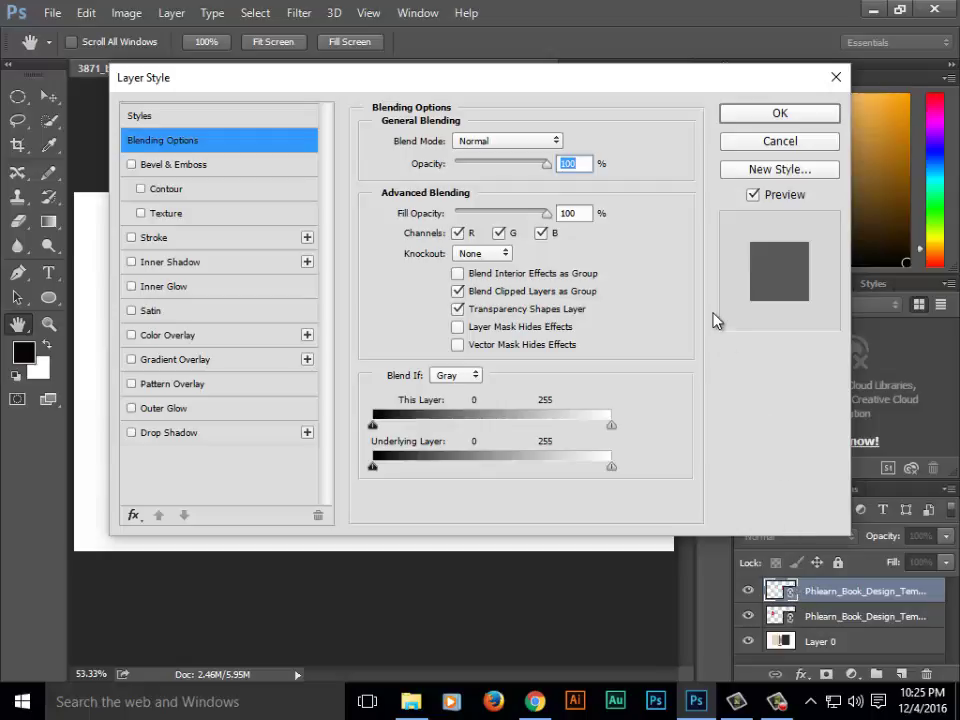
click(131, 335)
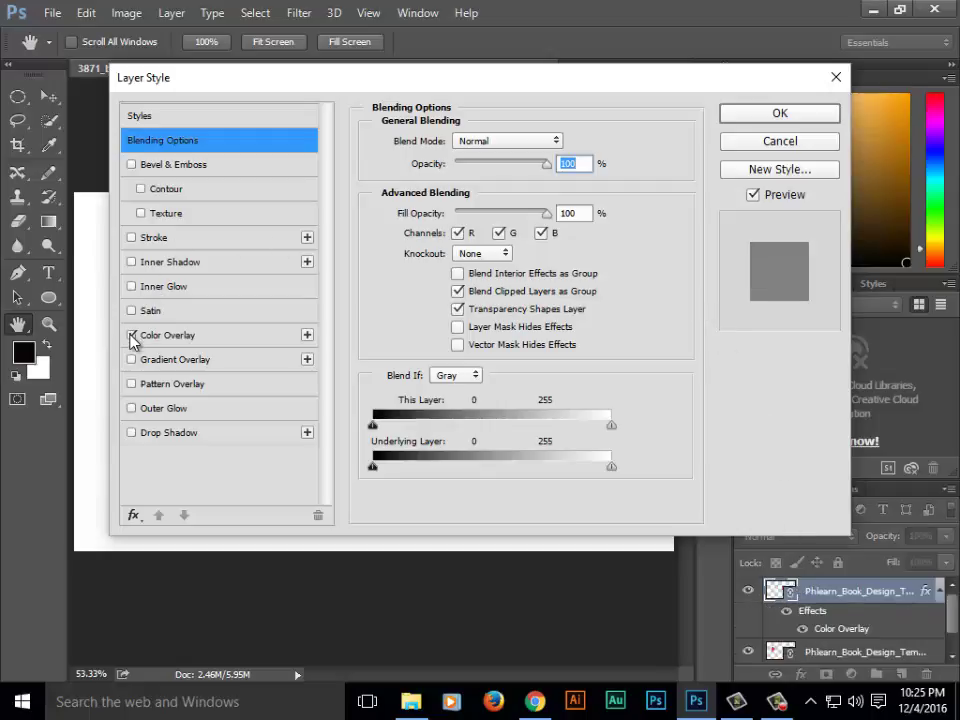
drag(463, 90, 322, 462)
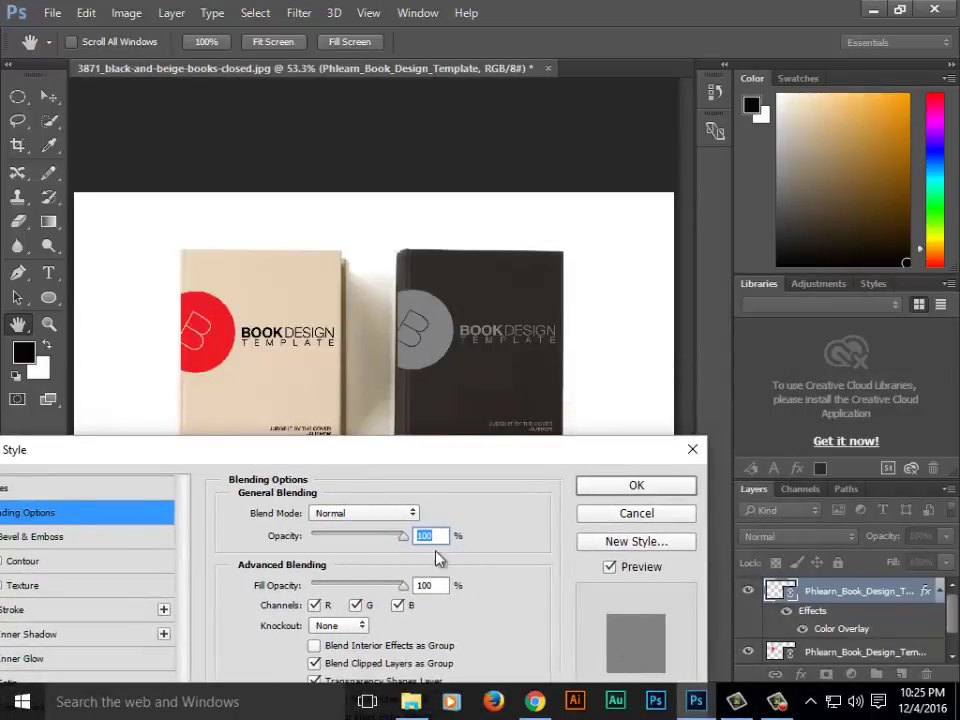
drag(448, 456, 787, 306)
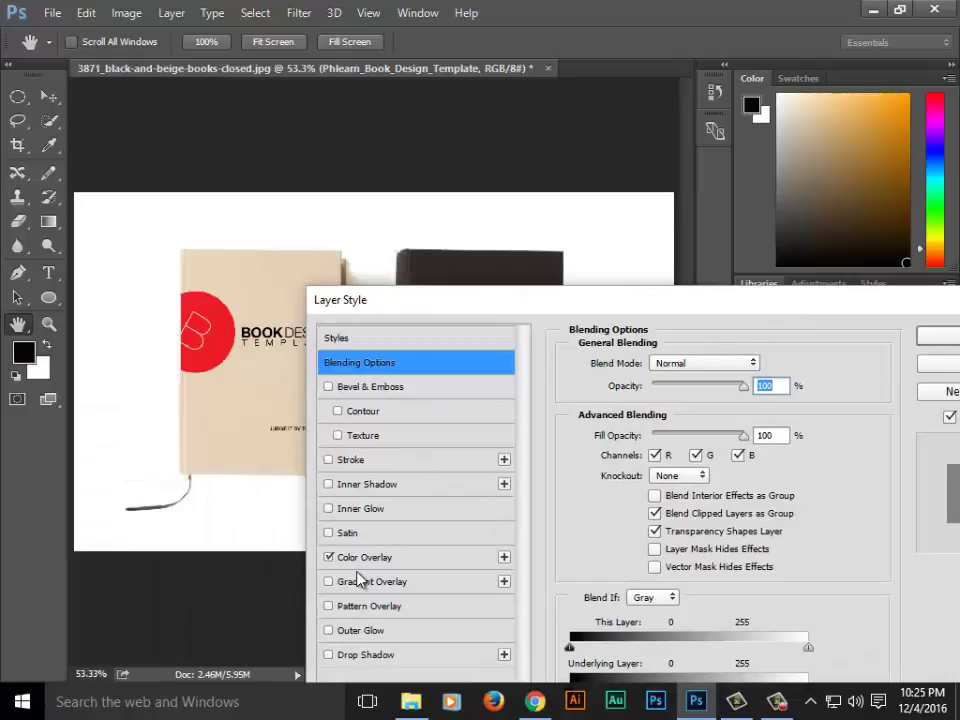
Set the Color Overlay colour to pale grey ddd5d5 and apply the style
click(506, 560)
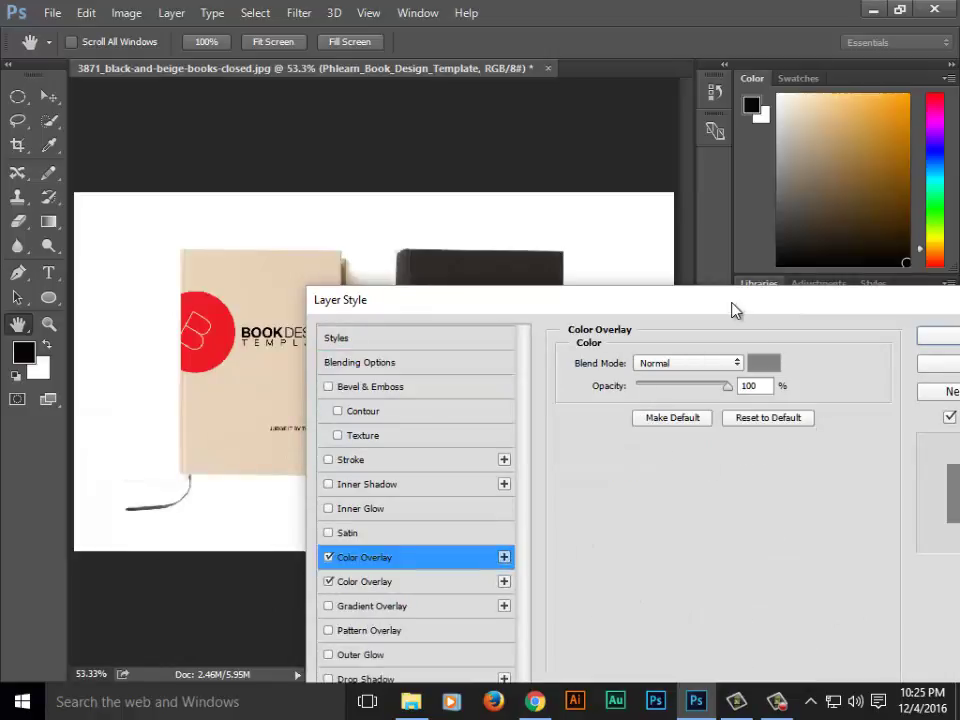
drag(731, 310, 669, 508)
click(689, 561)
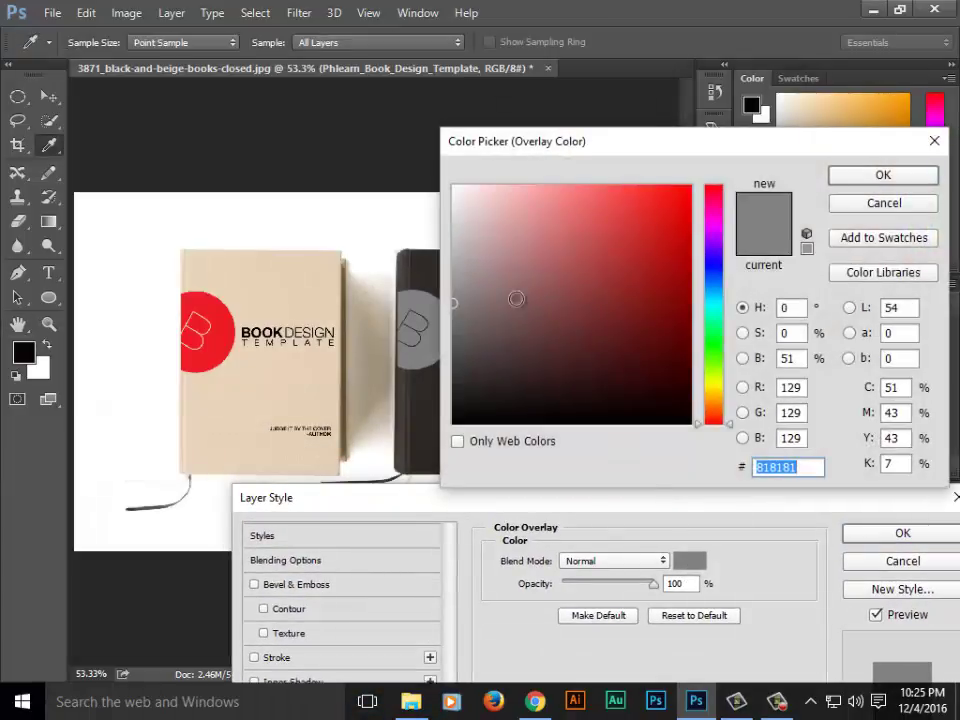
click(464, 242)
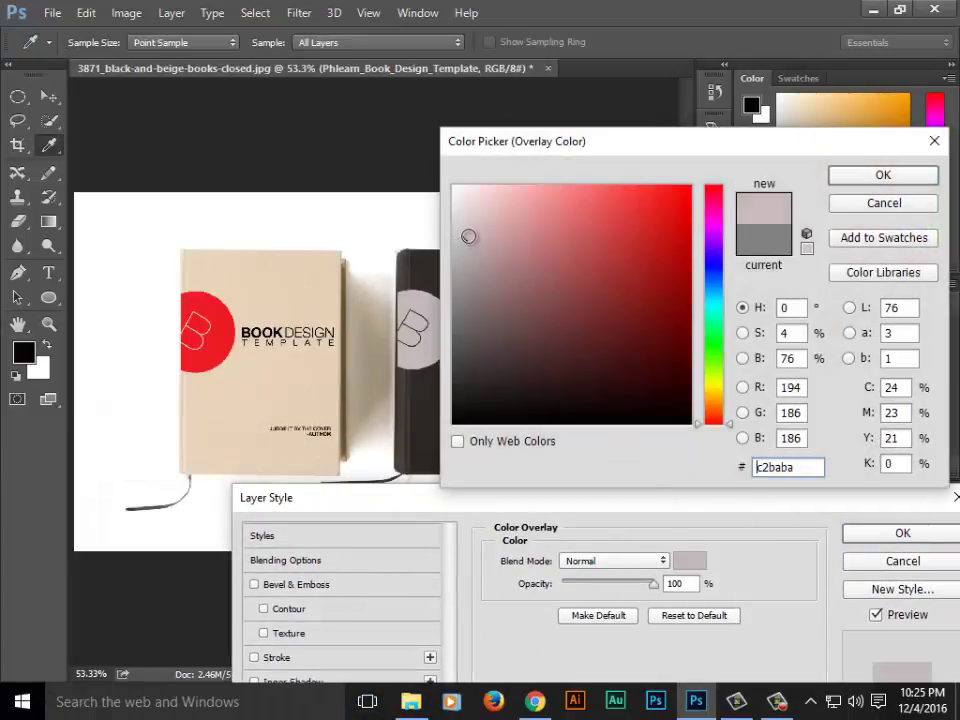
drag(464, 242, 461, 217)
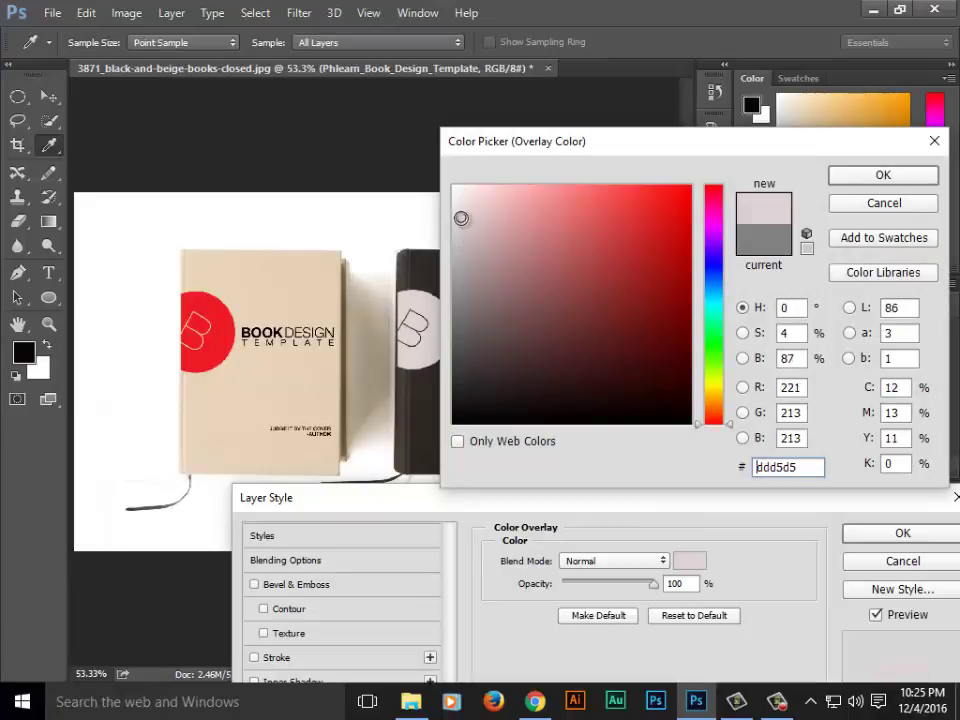
click(857, 177)
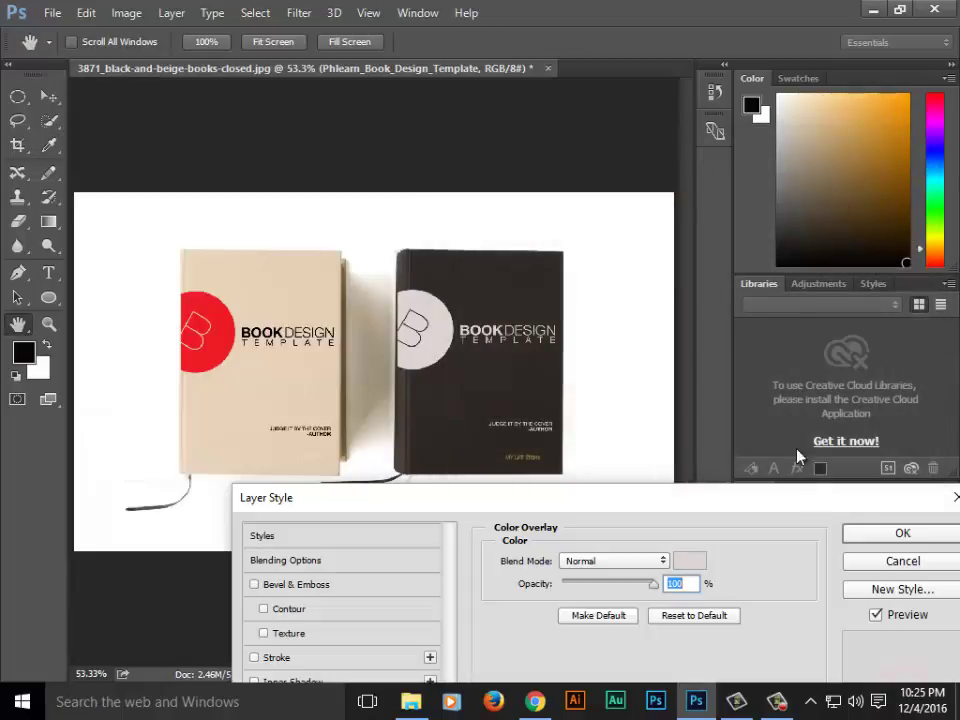
click(860, 532)
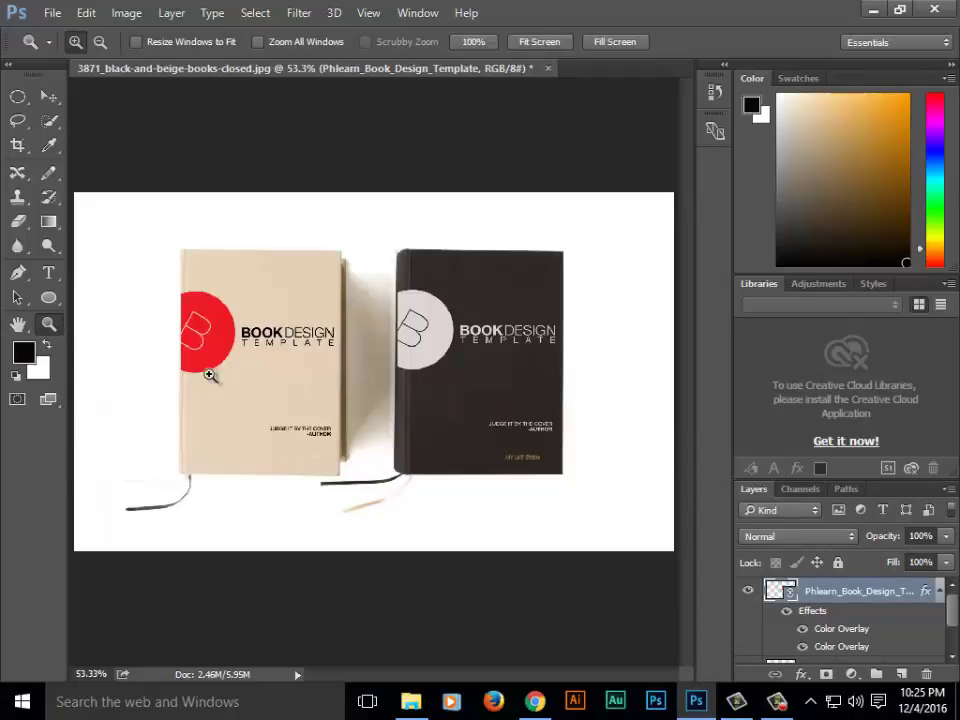
Zoom in on the beige and black book mockups, then open the File menu
click(253, 388)
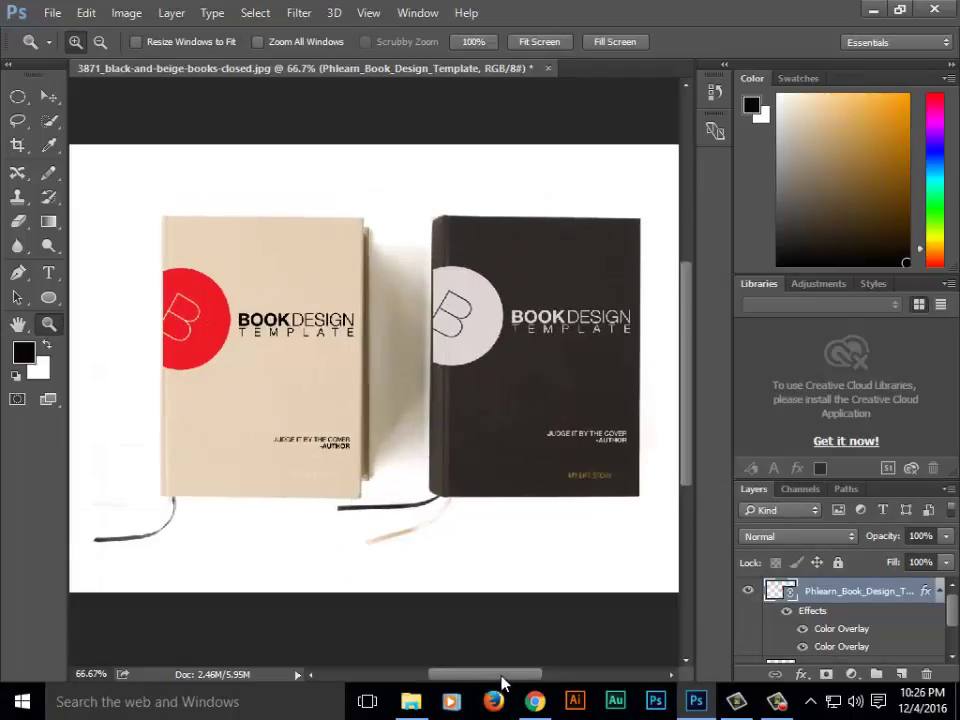
drag(503, 677, 508, 677)
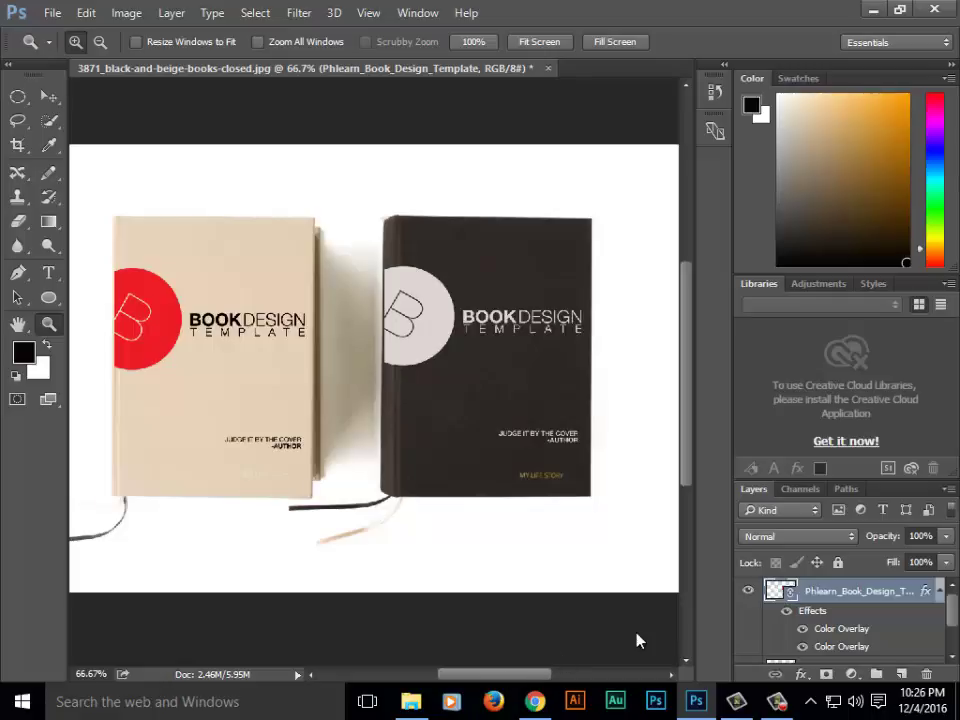
click(50, 12)
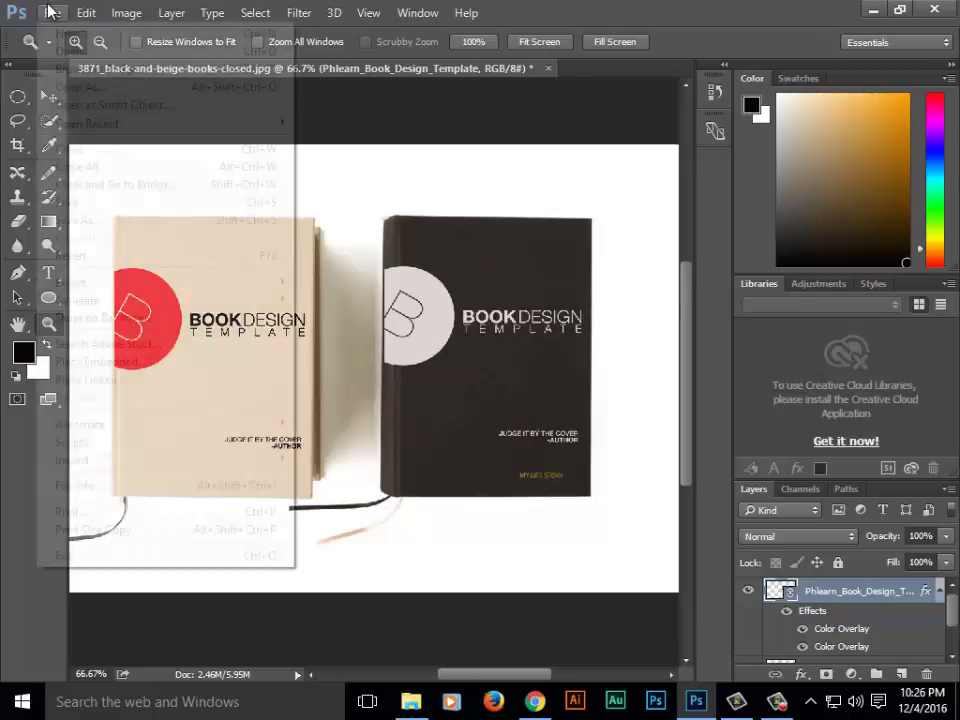